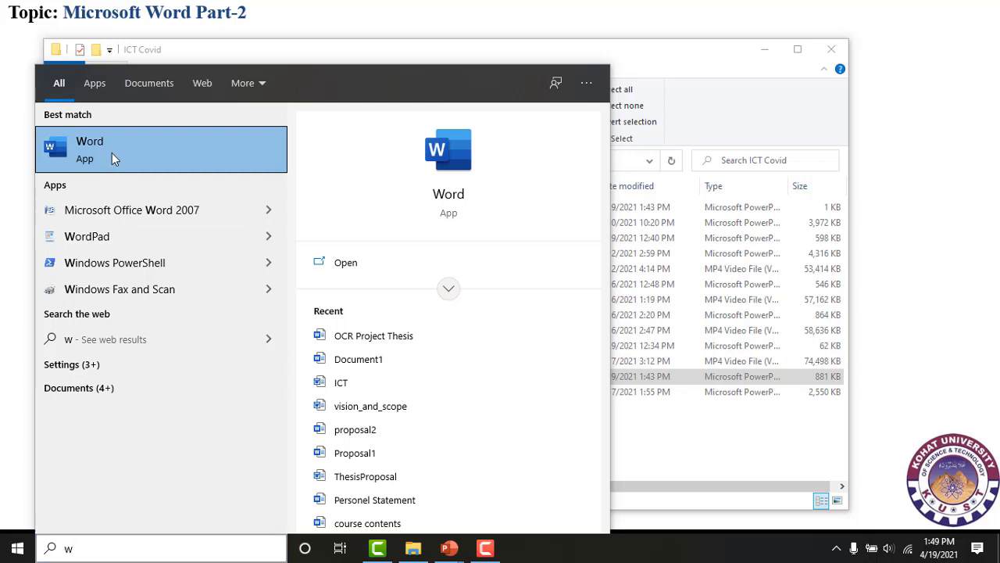
# Open Word with a new blank document and paste the copied 2.1 Introduction and 2.2 Literature text into it.
pyautogui.click(111, 152)
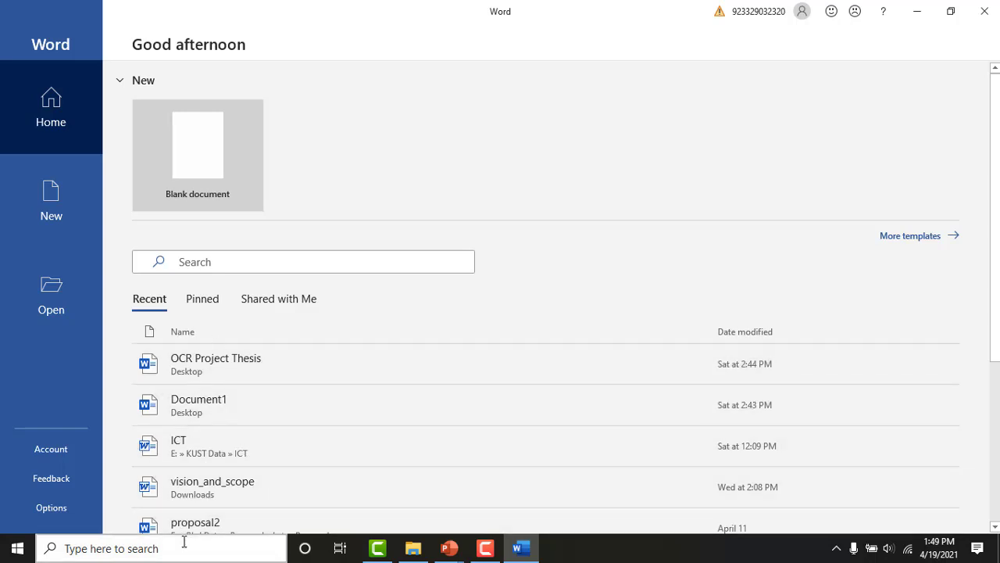
pyautogui.moveTo(998, 193); pyautogui.dragTo(996, 314)
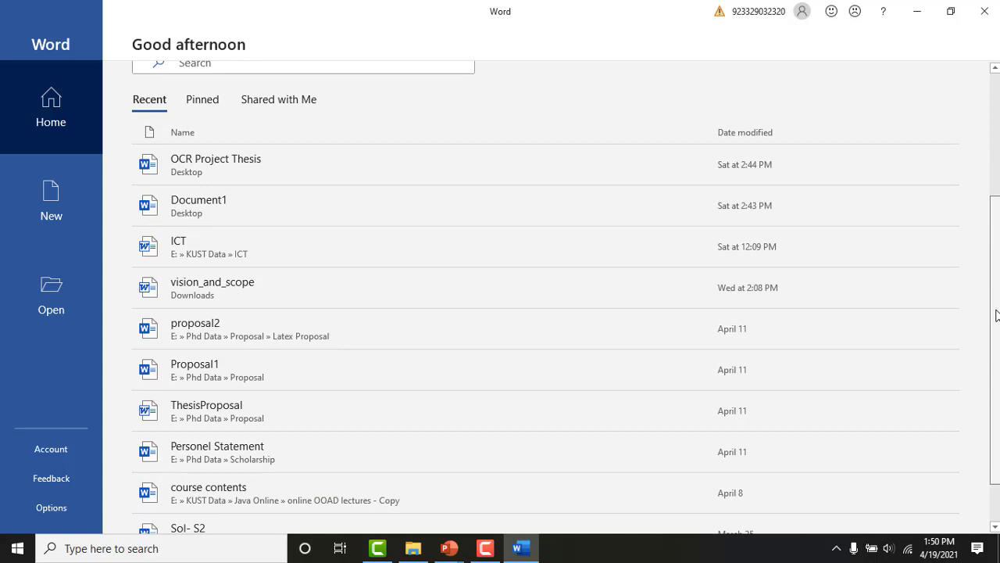
pyautogui.moveTo(996, 314); pyautogui.dragTo(985, 60)
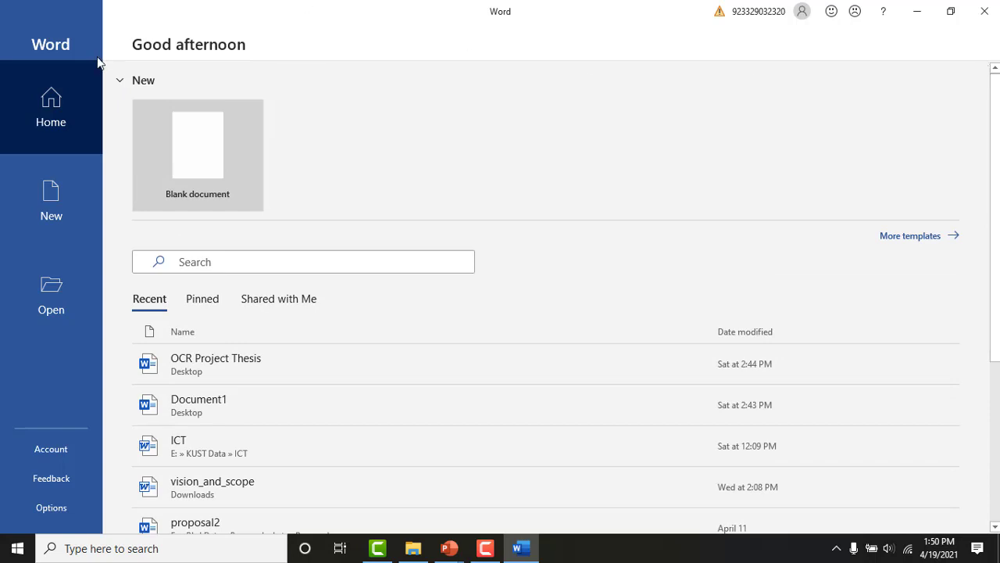
pyautogui.click(197, 153)
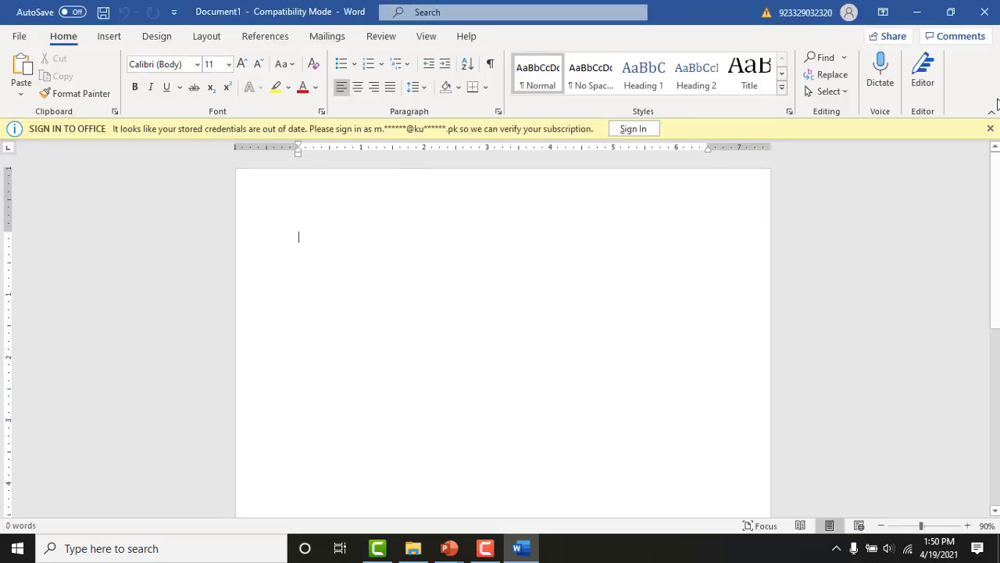
pyautogui.click(990, 128)
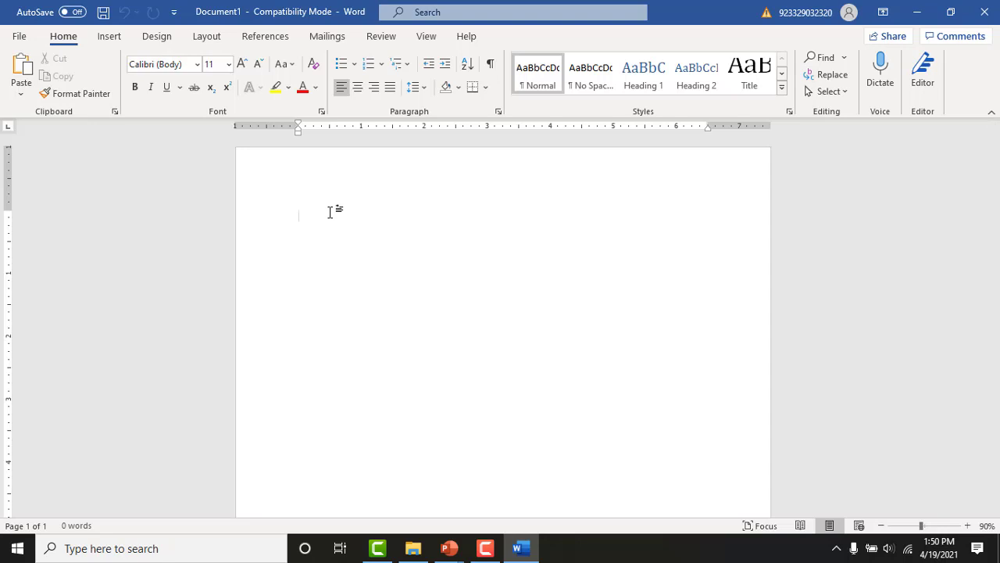
pyautogui.hotkey('ctrl', 'v')
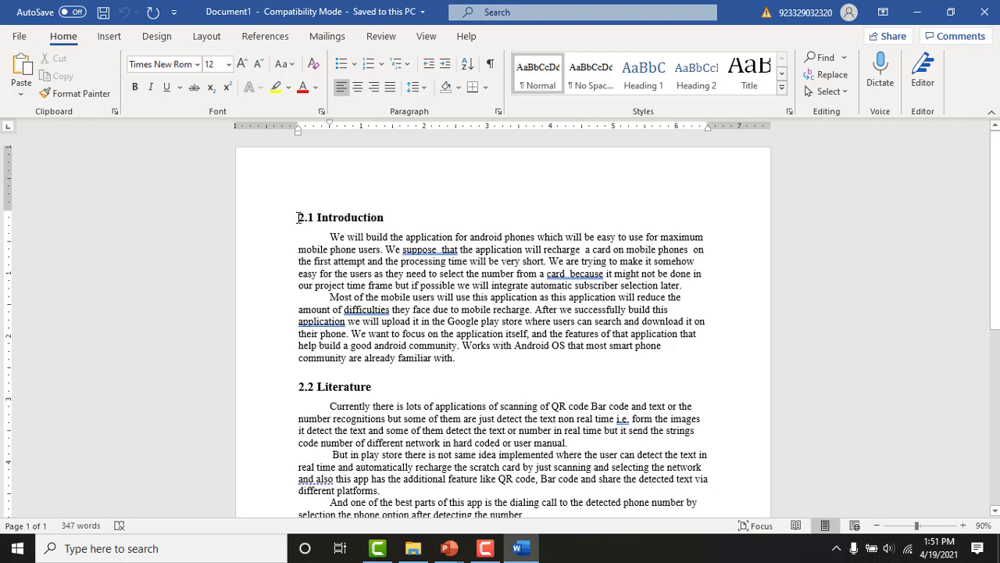
# Examine the headings and body paragraphs of the 2.1 Introduction and 2.2 Literature sections.
pyautogui.tripleClick(340, 217)
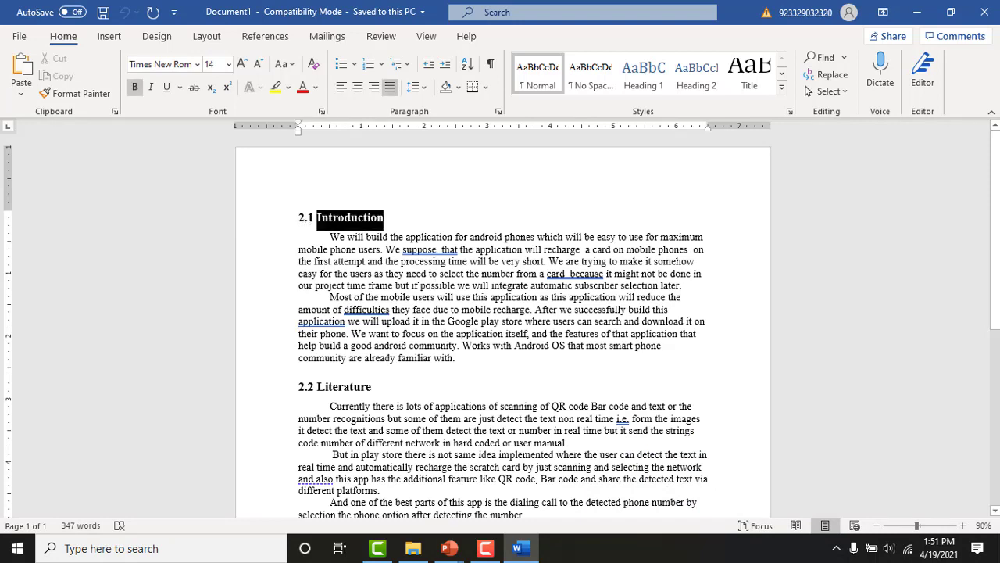
pyautogui.click(362, 273)
pyautogui.moveTo(332, 236); pyautogui.dragTo(461, 358)
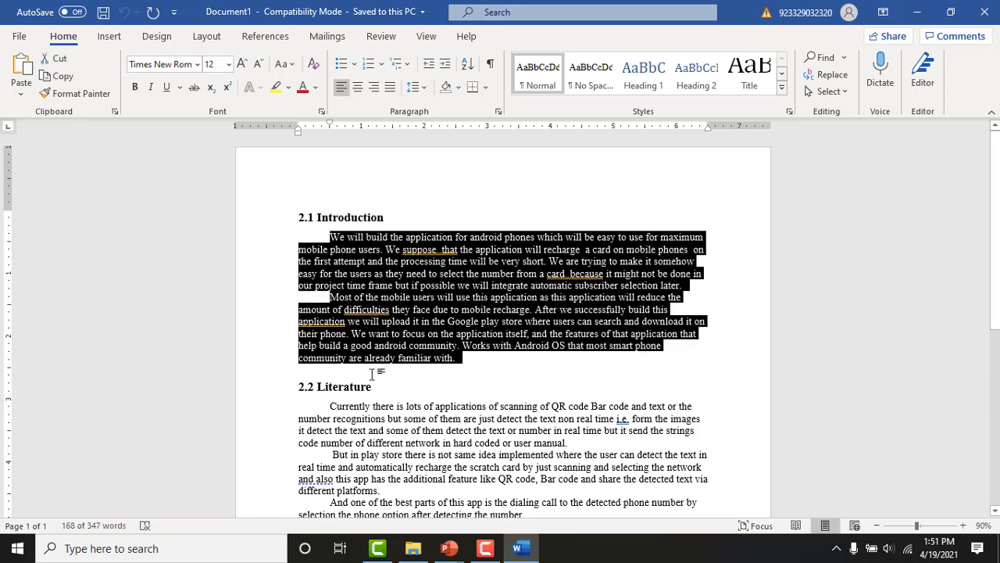
pyautogui.doubleClick(342, 387)
pyautogui.tripleClick(344, 387)
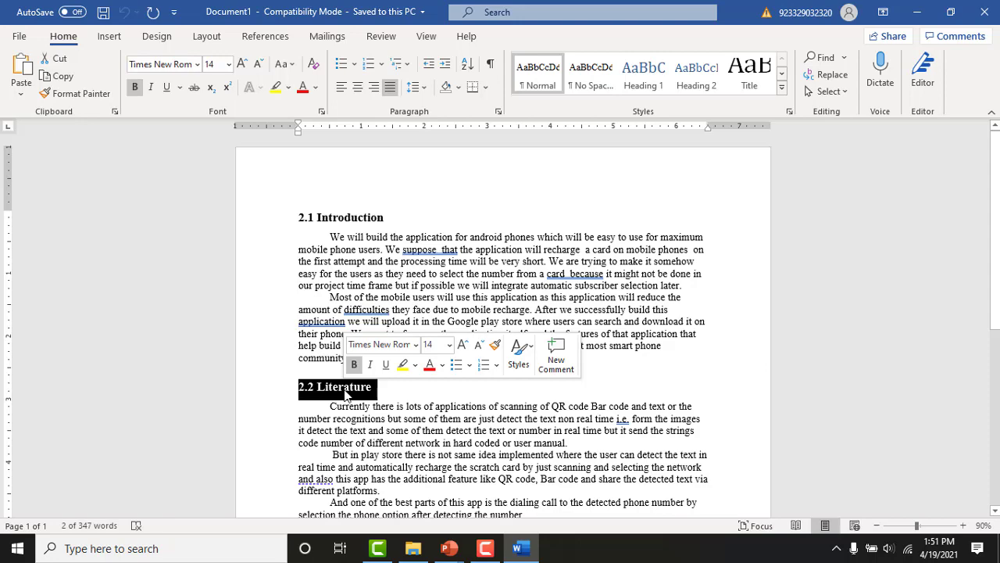
pyautogui.moveTo(330, 407); pyautogui.dragTo(445, 476)
pyautogui.click(410, 240)
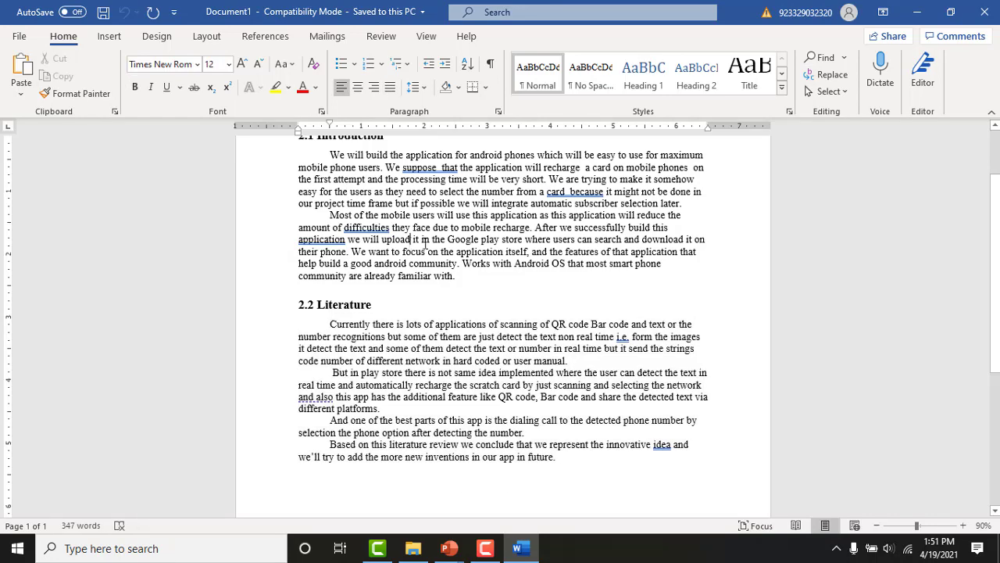
pyautogui.scroll(3, 995, 234)
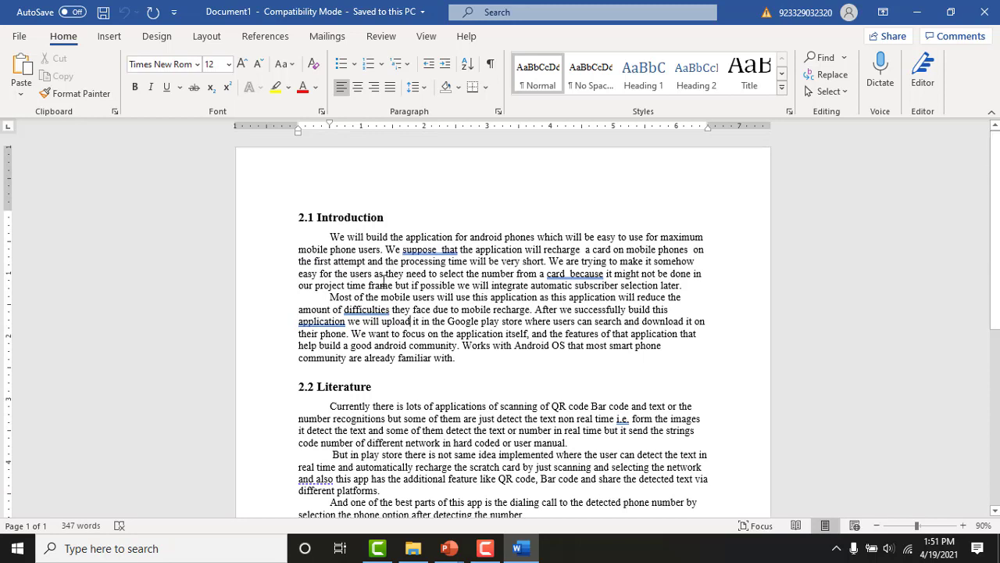
# Change the font of the first paragraph under 2.1 Introduction to Arial through the Font dialog.
pyautogui.moveTo(329, 237); pyautogui.dragTo(691, 286)
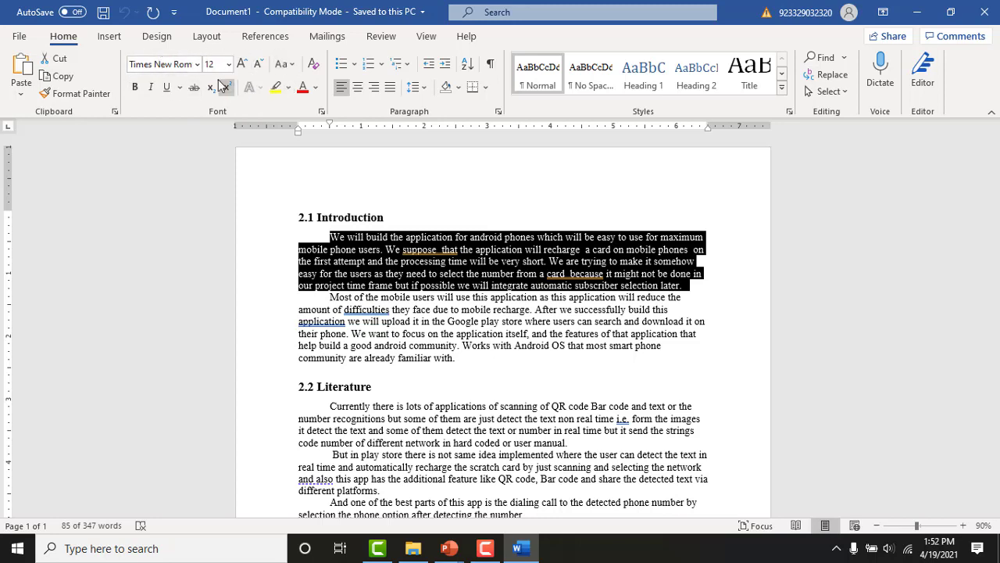
pyautogui.click(322, 114)
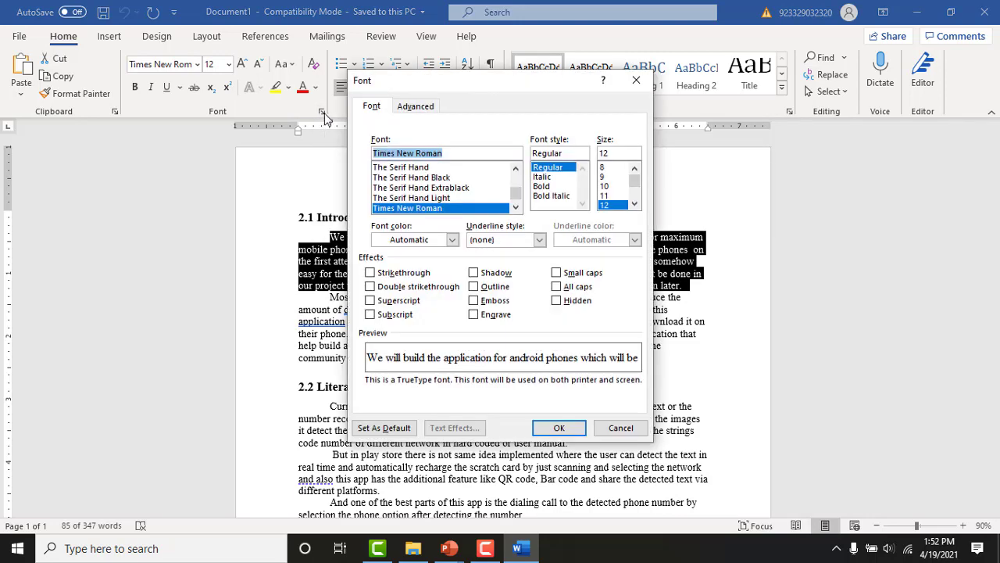
pyautogui.moveTo(463, 82); pyautogui.dragTo(247, 119)
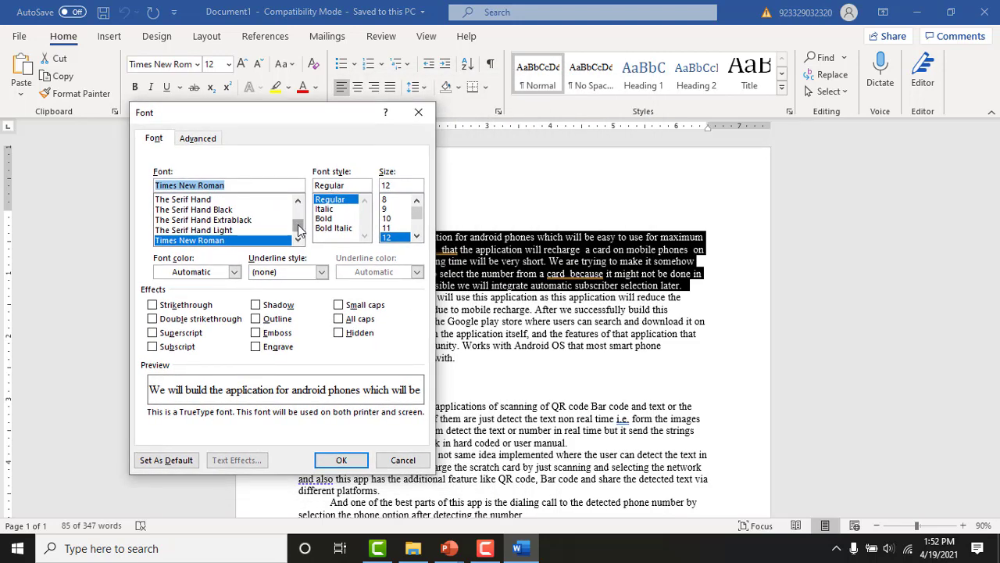
pyautogui.moveTo(299, 224); pyautogui.dragTo(299, 201)
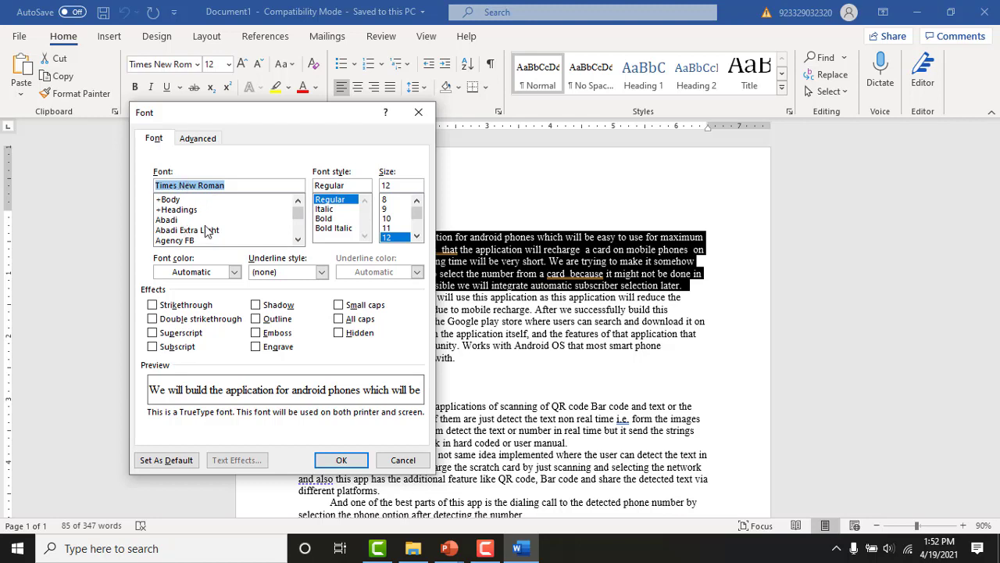
pyautogui.click(298, 239)
pyautogui.click(298, 239)
pyautogui.click(298, 239)
pyautogui.click(298, 239)
pyautogui.click(297, 239)
pyautogui.click(298, 239)
pyautogui.click(298, 239)
pyautogui.click(298, 239)
pyautogui.click(298, 239)
pyautogui.click(298, 239)
pyautogui.click(297, 239)
pyautogui.click(173, 211)
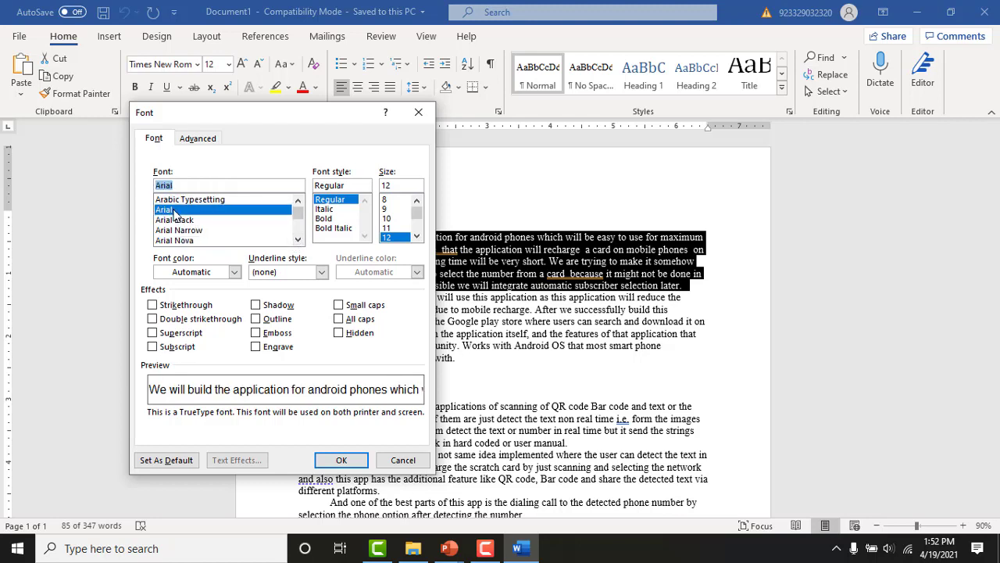
pyautogui.click(342, 461)
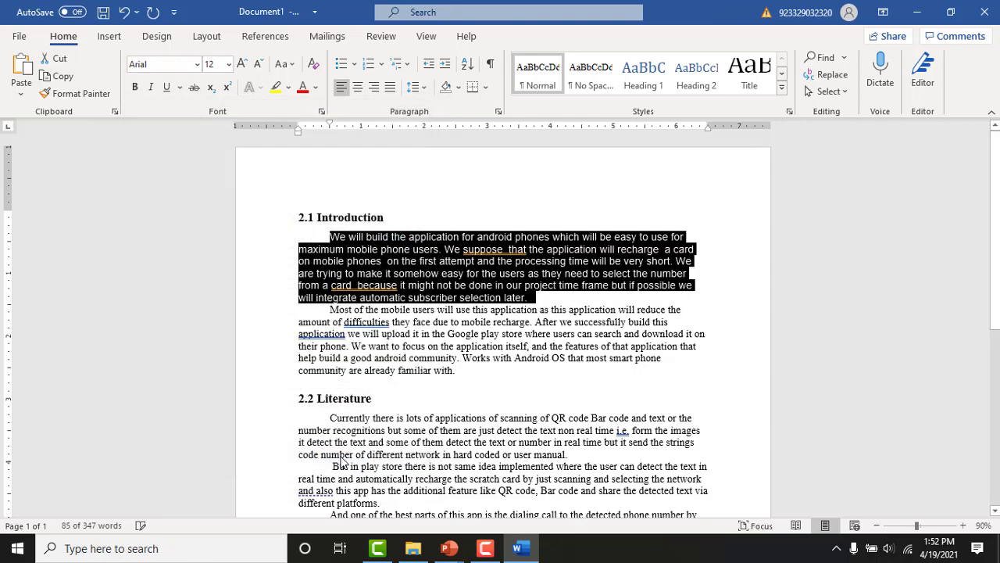
pyautogui.click(459, 332)
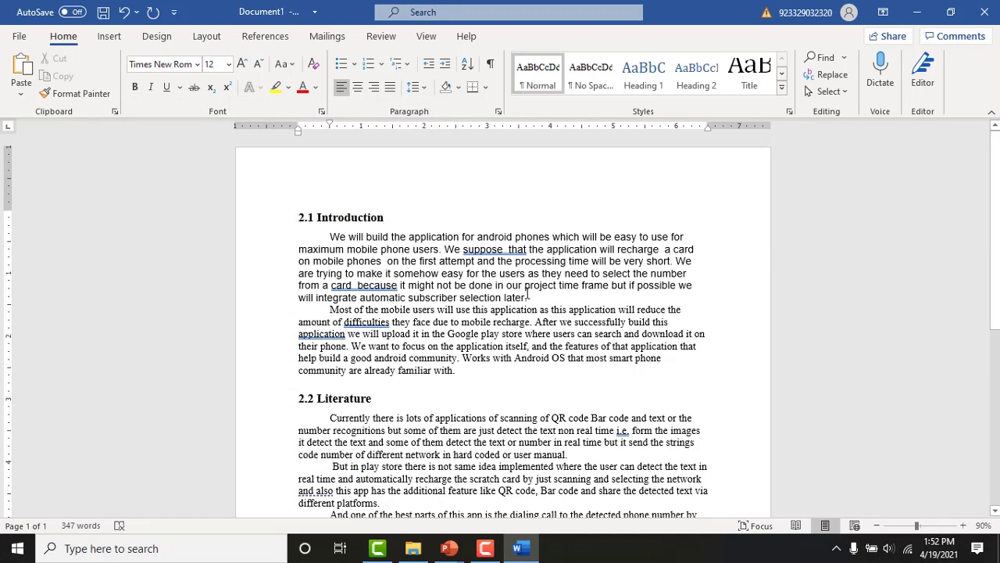
# Set the first Introduction paragraph's font style to Bold and its size to 18 in the Font dialog.
pyautogui.moveTo(528, 296); pyautogui.dragTo(332, 236)
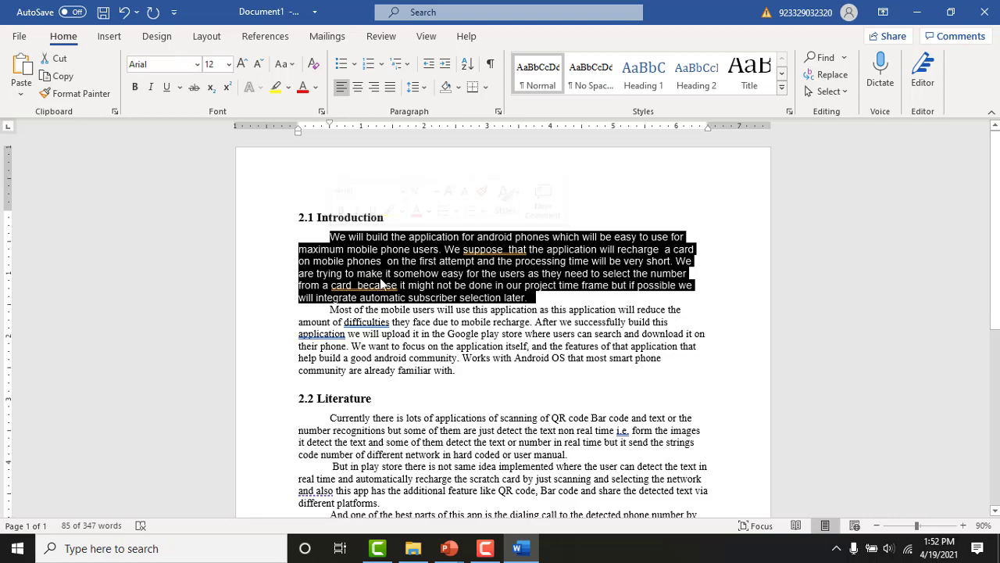
pyautogui.click(321, 111)
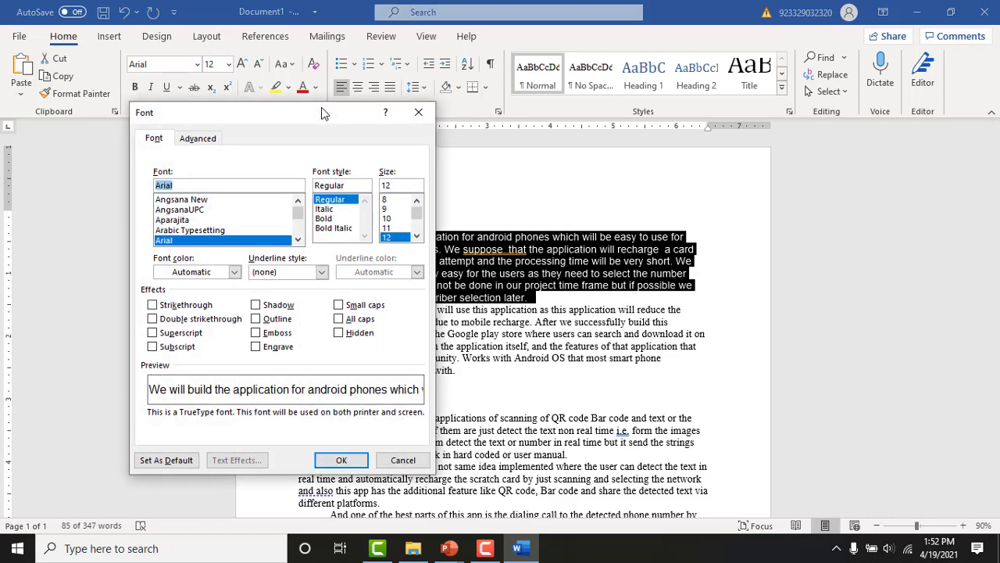
pyautogui.click(325, 220)
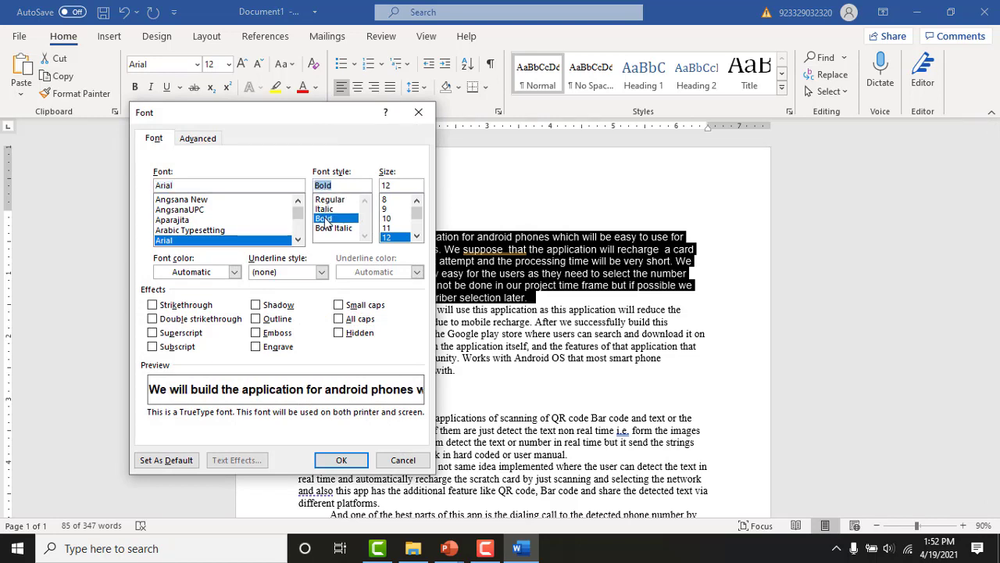
pyautogui.click(416, 237)
pyautogui.click(416, 237)
pyautogui.click(417, 237)
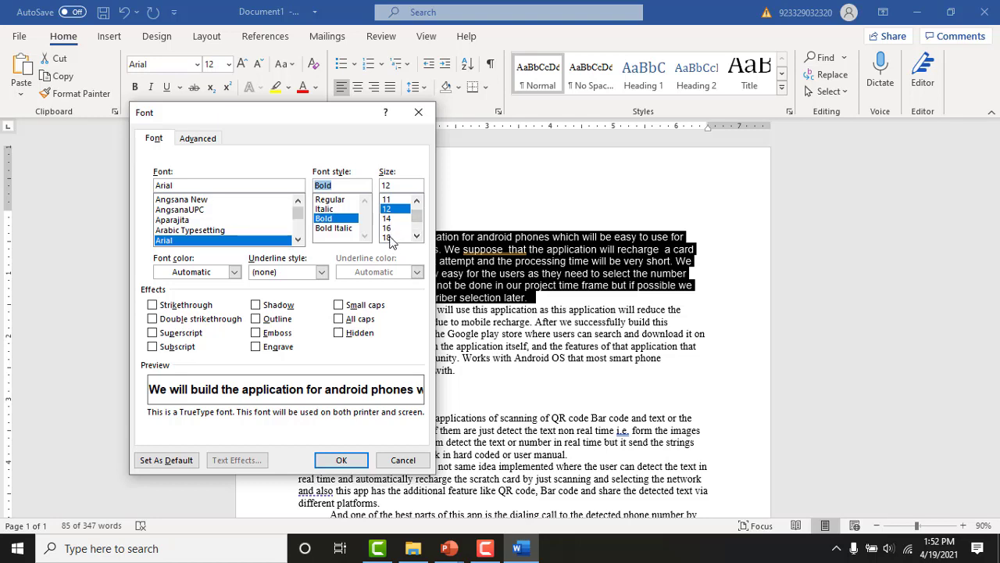
pyautogui.click(390, 237)
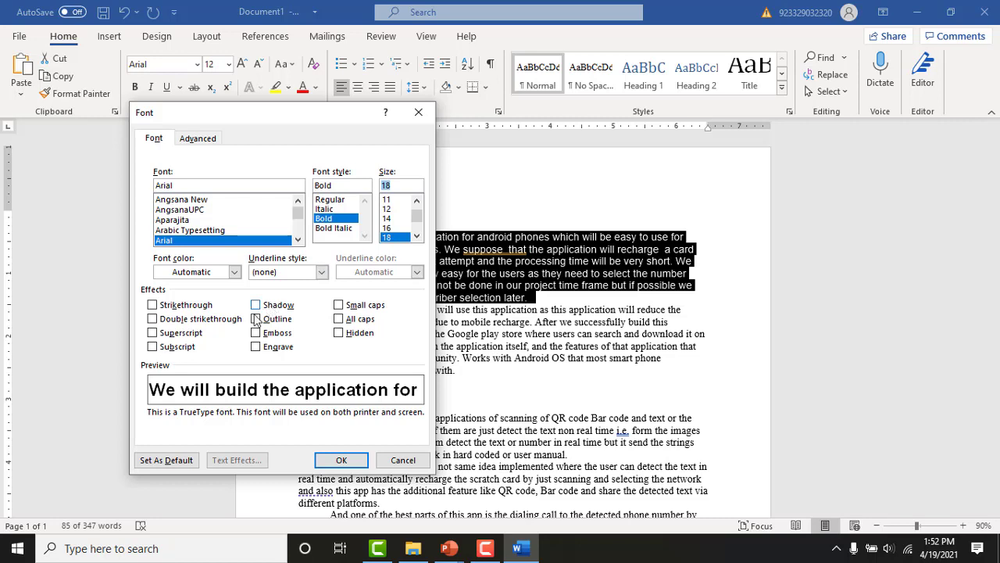
# Set the paragraph's font color to the standard green and apply the font settings.
pyautogui.click(235, 274)
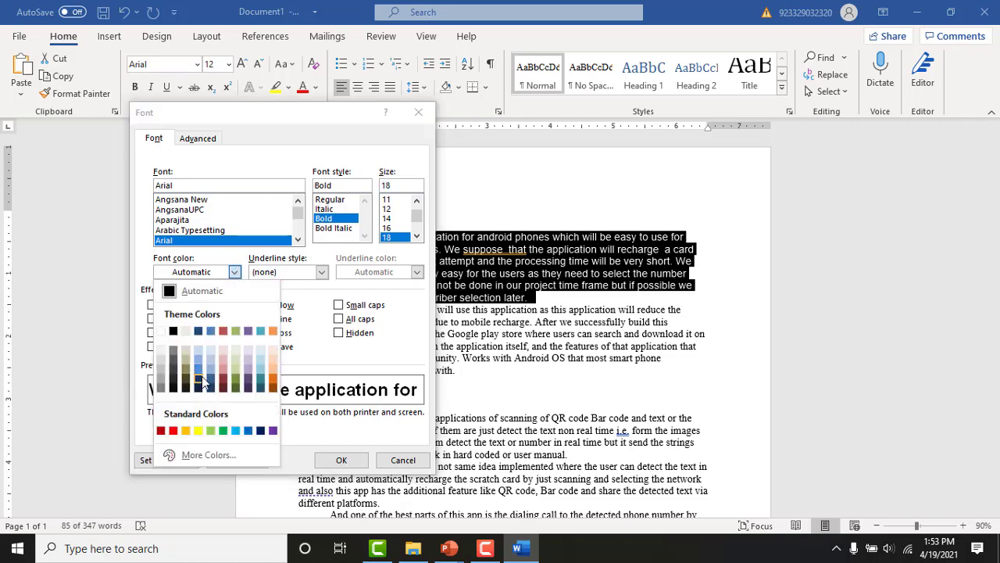
pyautogui.click(225, 432)
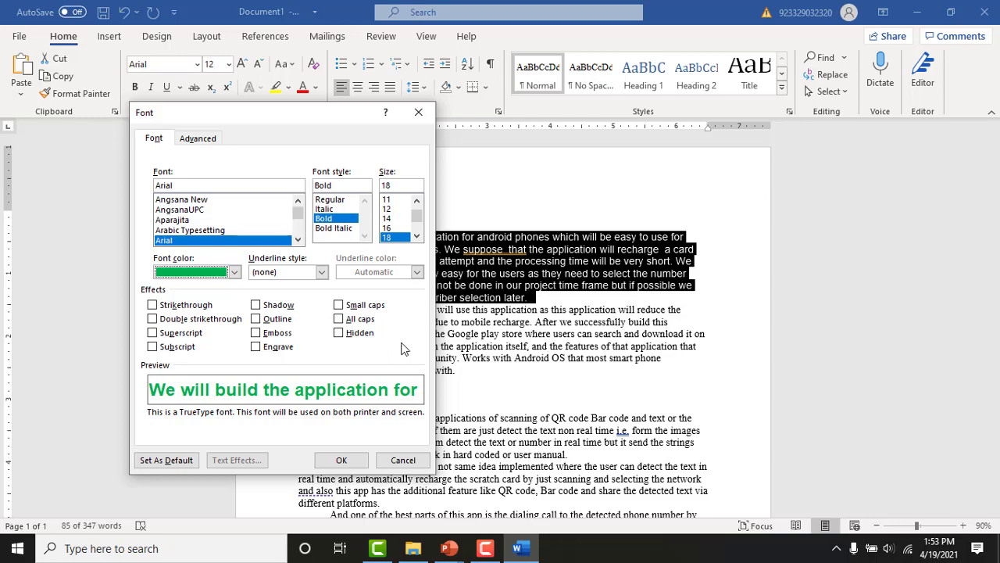
pyautogui.click(351, 461)
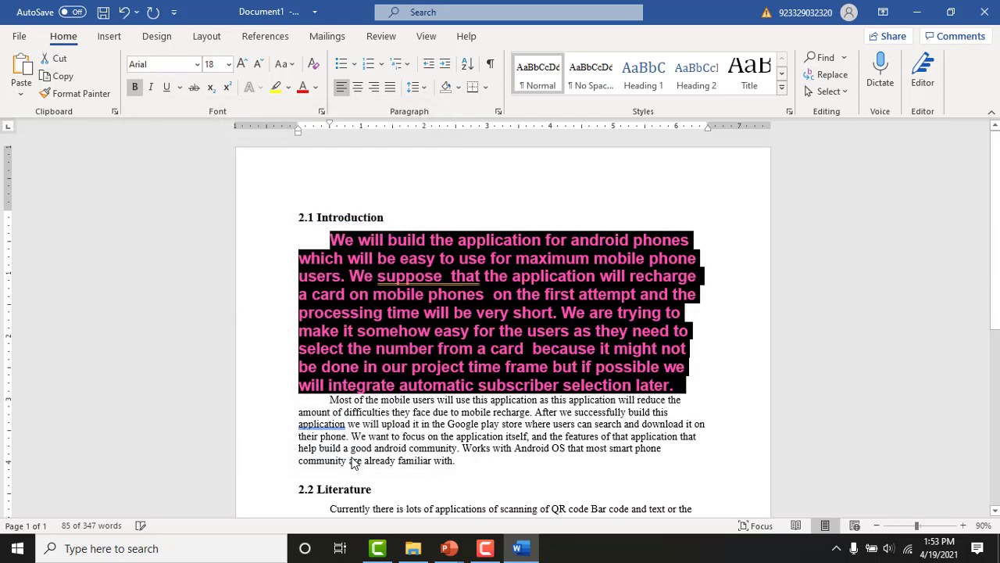
pyautogui.click(459, 439)
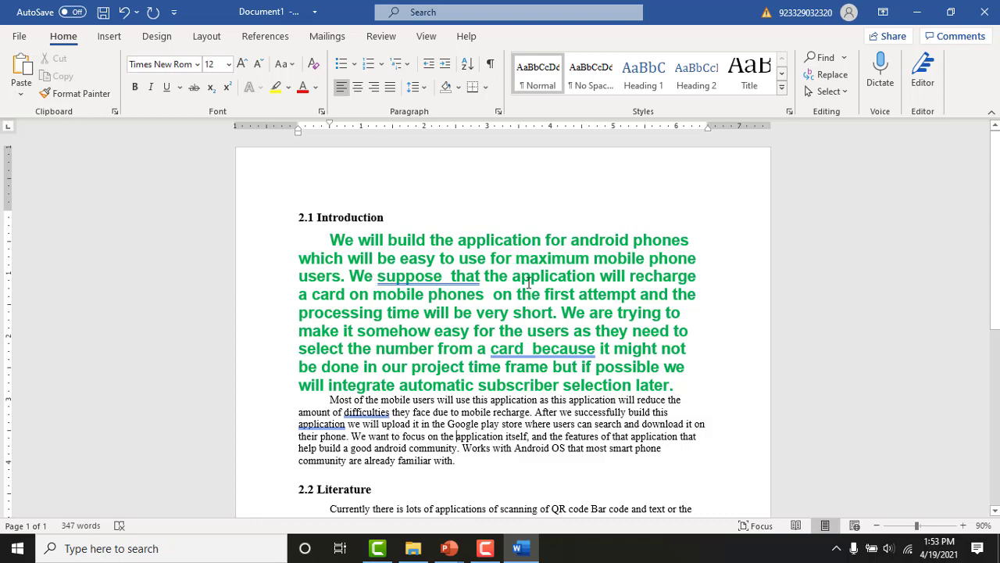
# Highlight the text from "application will recharge" through "very short." in yellow.
pyautogui.moveTo(516, 279); pyautogui.dragTo(542, 305)
pyautogui.hotkey('shift', 'Right')
pyautogui.hotkey('shift', 'Right')
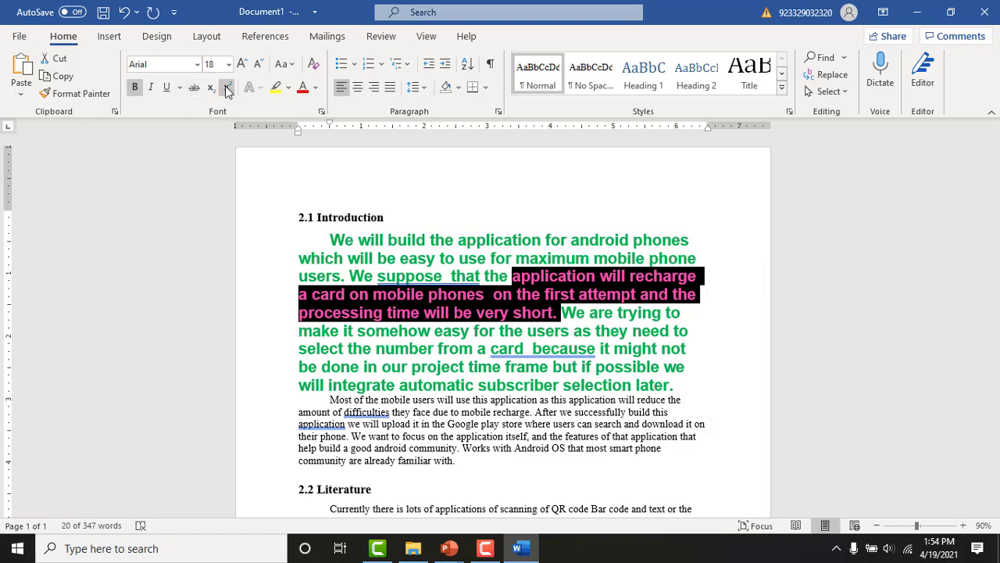
pyautogui.click(289, 88)
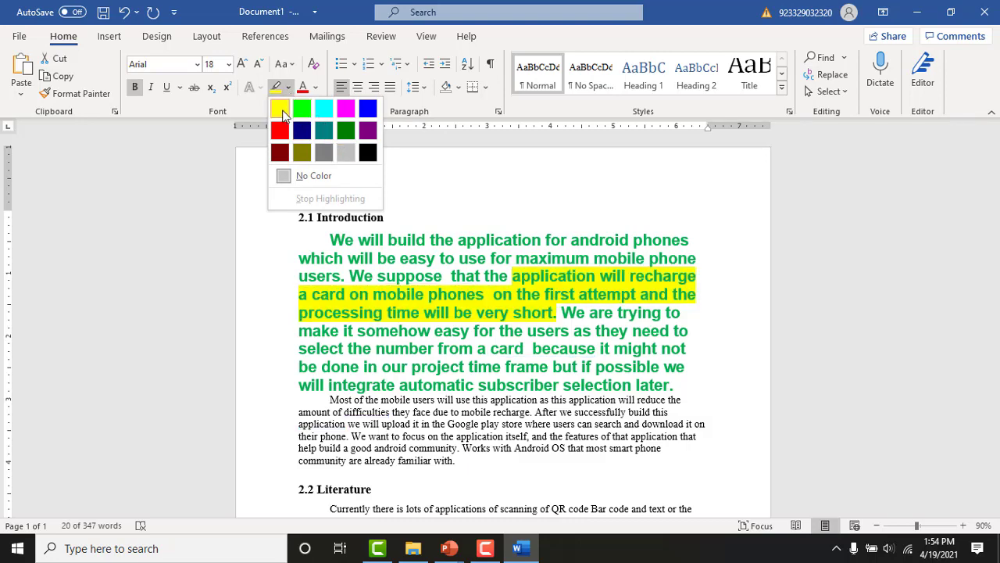
pyautogui.click(282, 109)
pyautogui.click(723, 330)
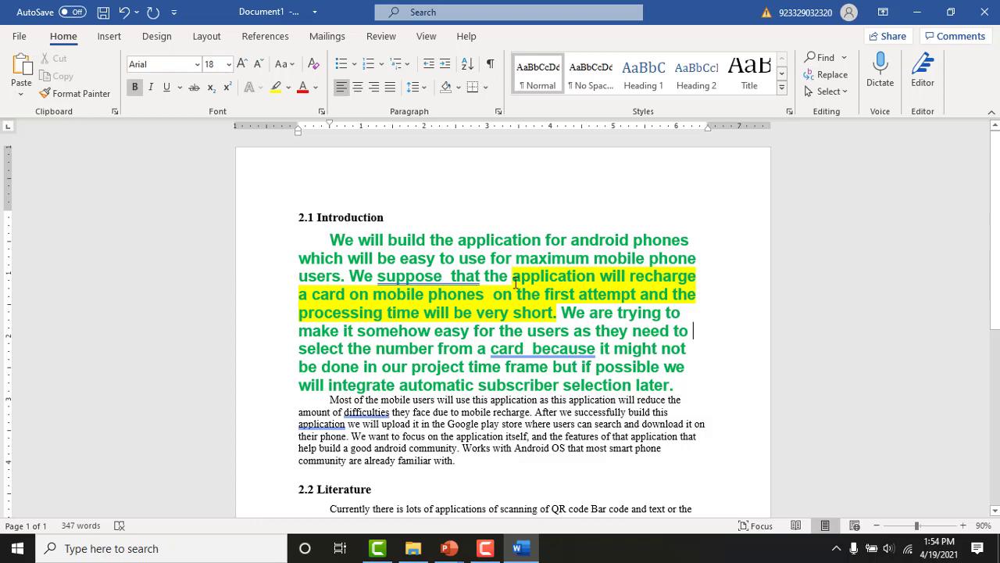
# Change the yellow-highlighted text from "application will recharge" through "very short" to UPPERCASE.
pyautogui.moveTo(515, 276); pyautogui.dragTo(554, 313)
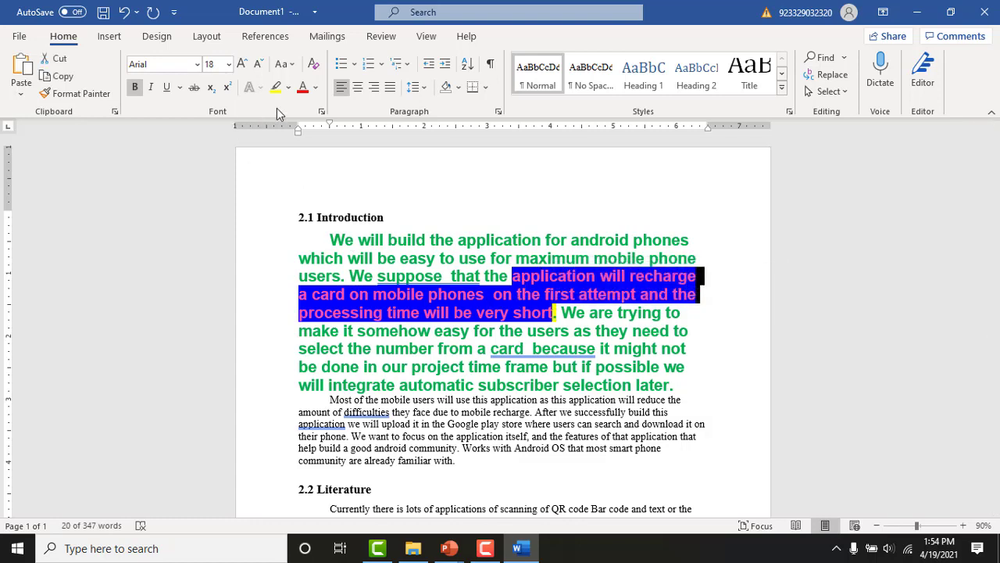
pyautogui.click(291, 66)
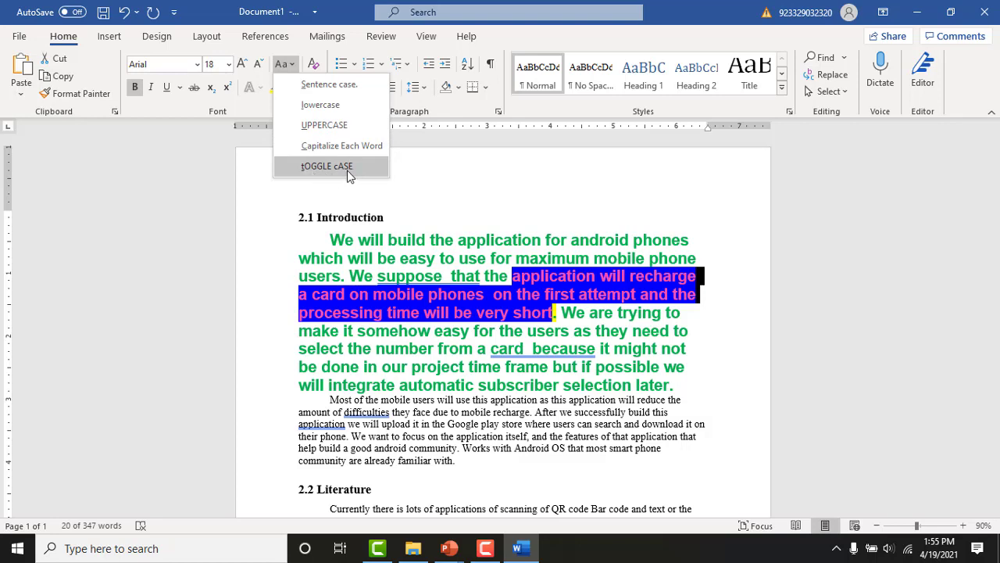
pyautogui.click(325, 125)
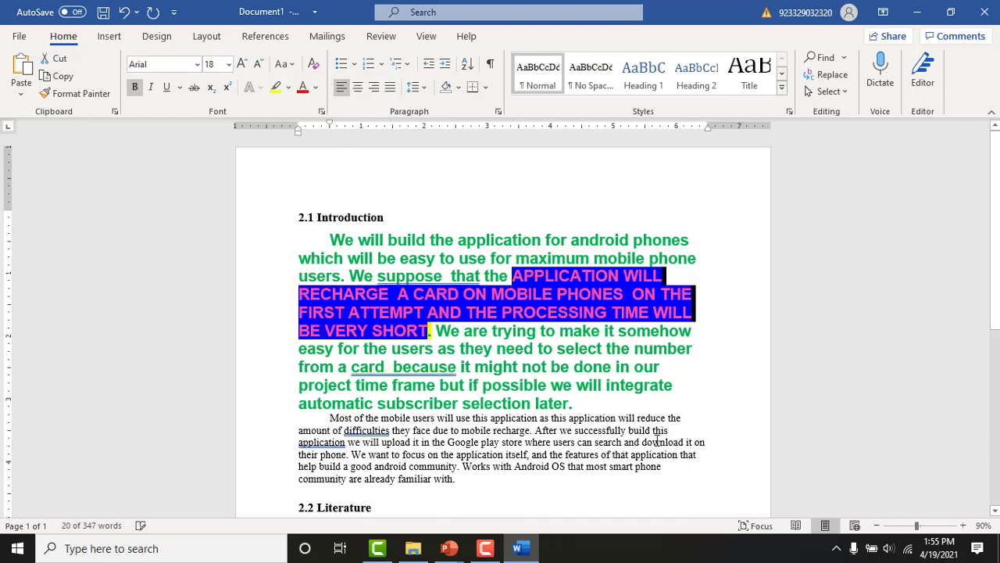
pyautogui.click(736, 377)
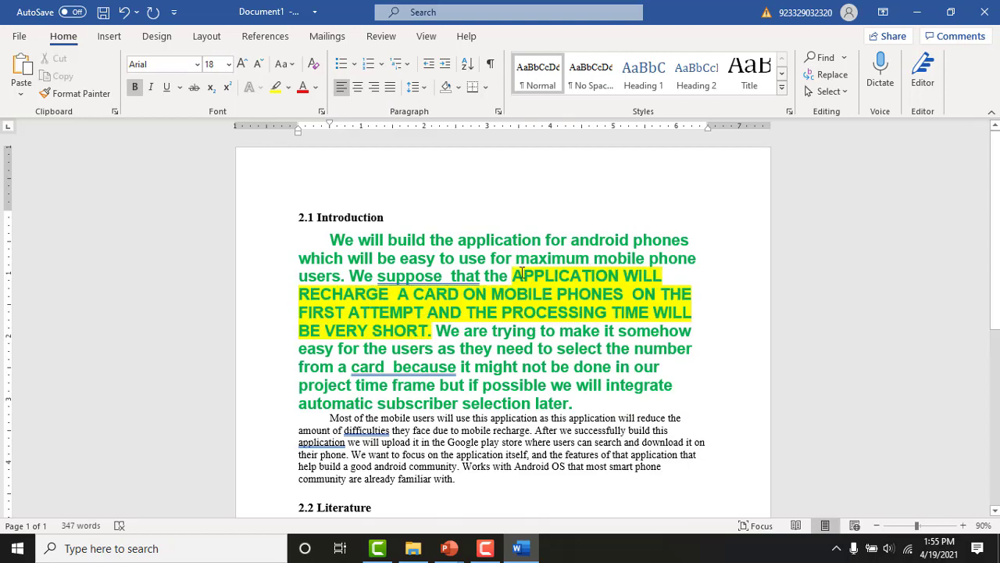
# Format the word "users" in the first Introduction paragraph as subscript.
pyautogui.moveTo(512, 275); pyautogui.dragTo(500, 312)
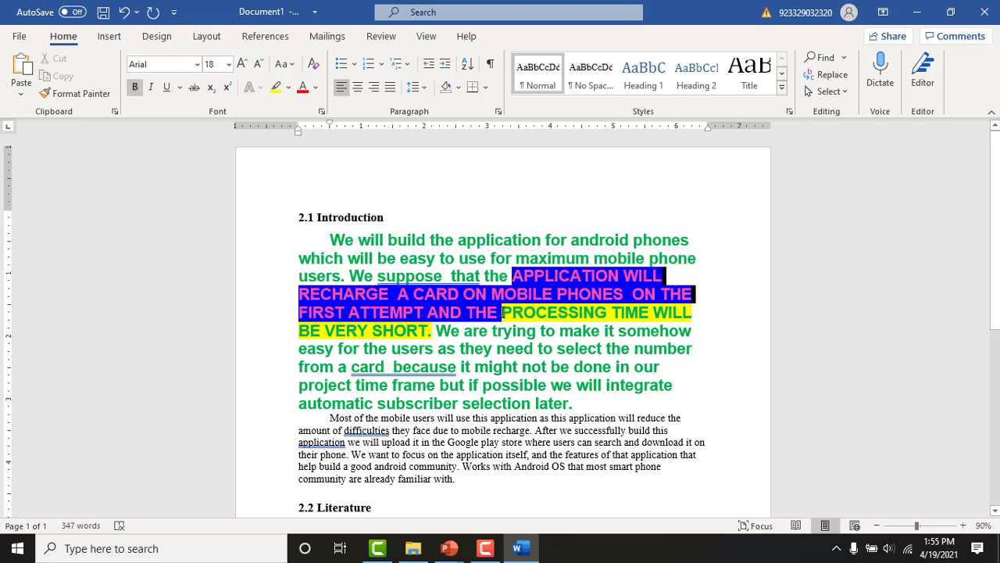
pyautogui.doubleClick(407, 351)
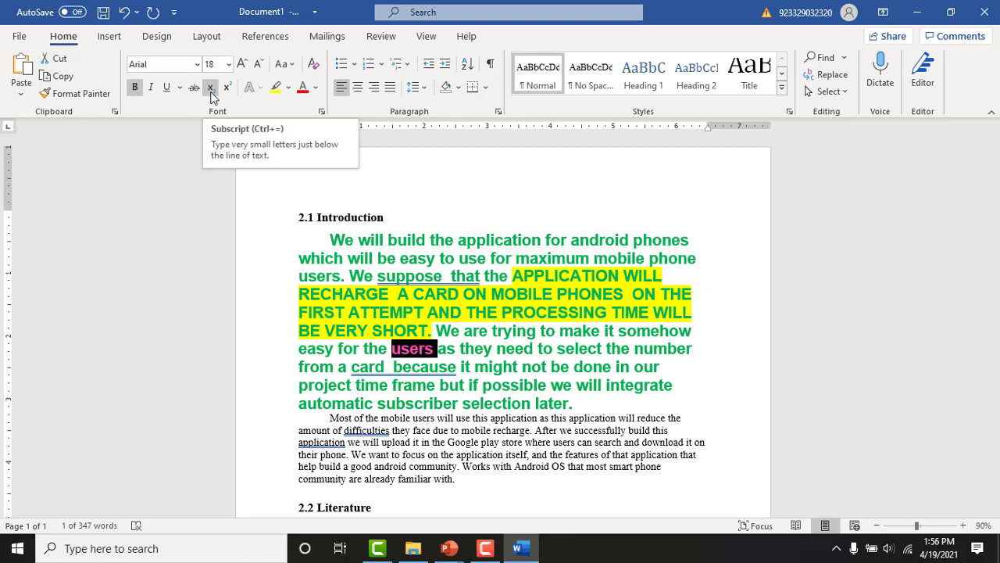
pyautogui.click(211, 88)
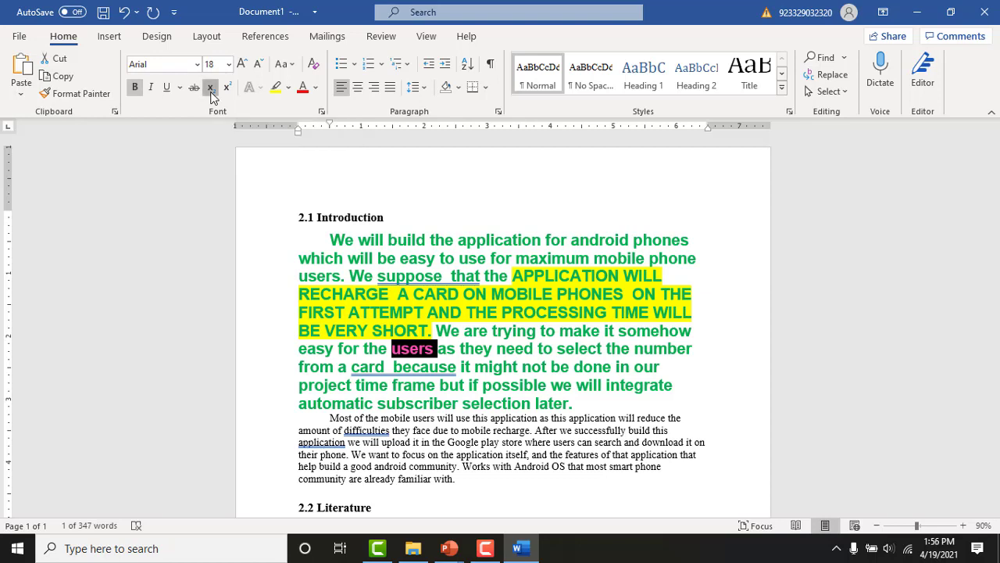
pyautogui.click(518, 369)
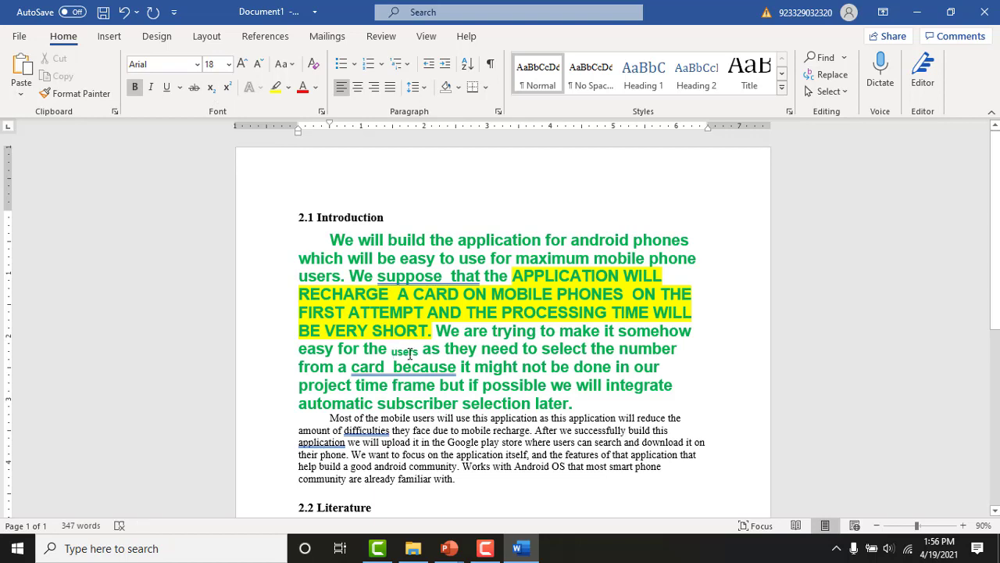
pyautogui.doubleClick(407, 351)
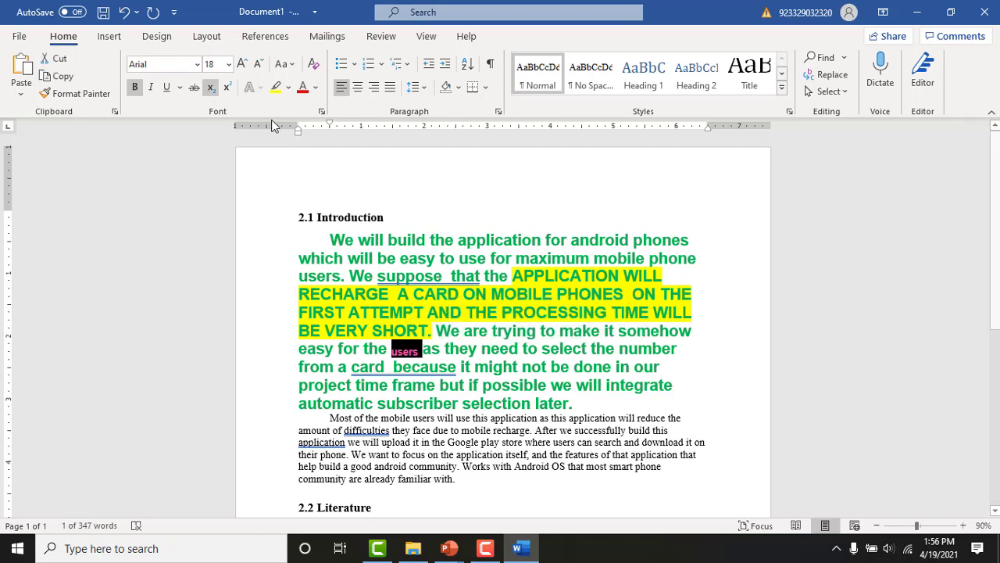
# Format the word "they" in "as they need to select" as superscript.
pyautogui.doubleClick(468, 348)
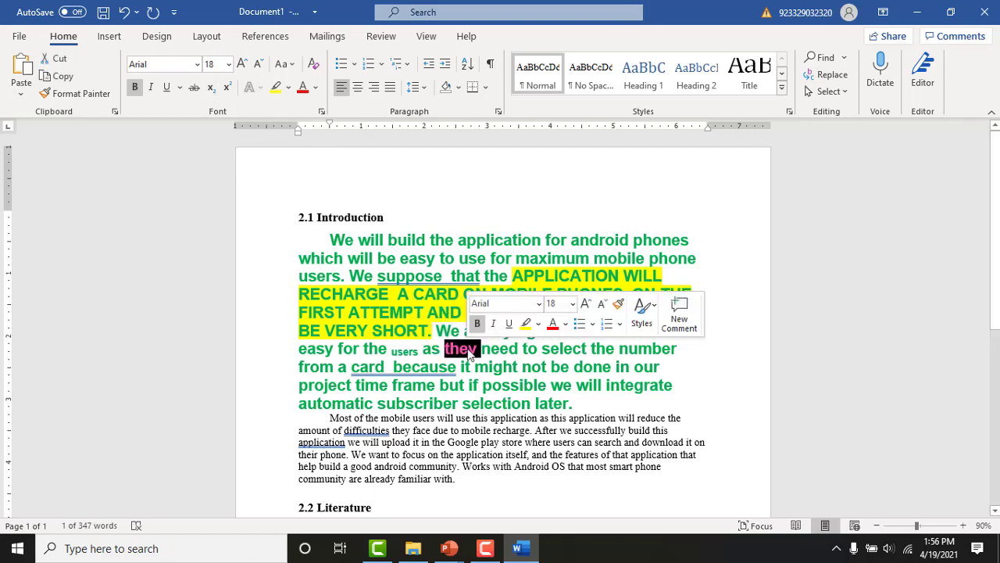
pyautogui.click(227, 87)
pyautogui.click(519, 384)
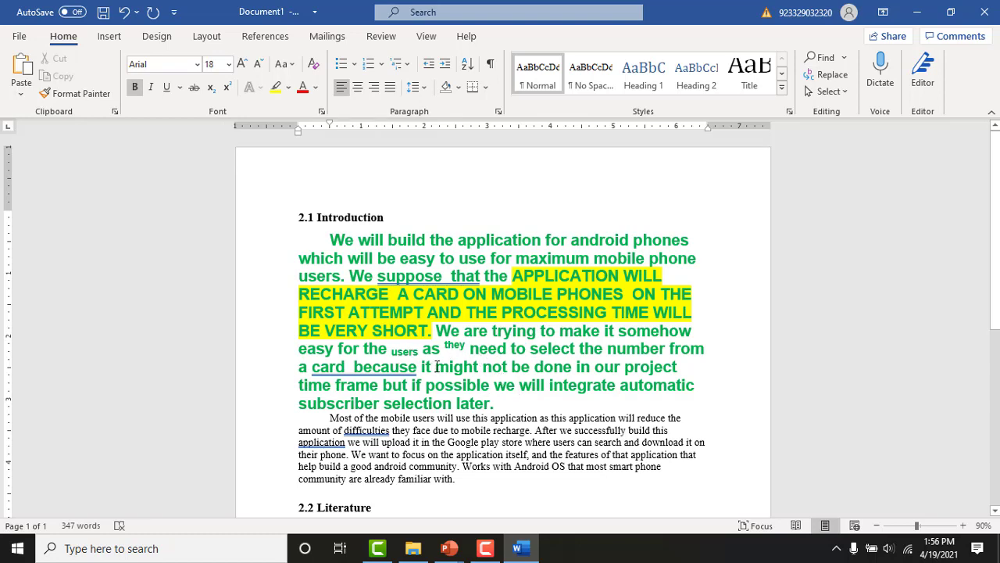
# Apply a dot-dash underline to the text "possible we will integrate automatic subscriber selection later".
pyautogui.moveTo(426, 385); pyautogui.dragTo(489, 403)
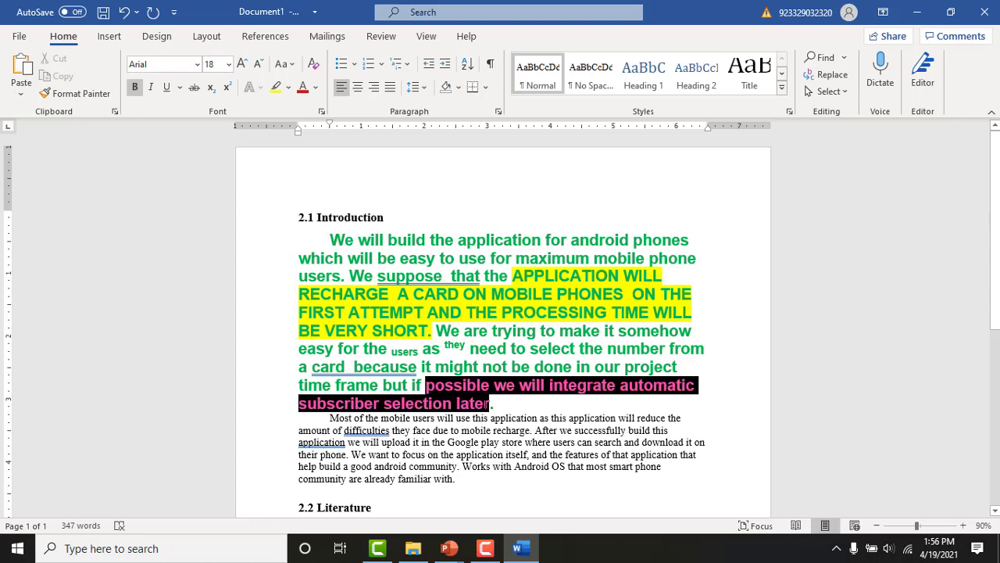
pyautogui.click(180, 90)
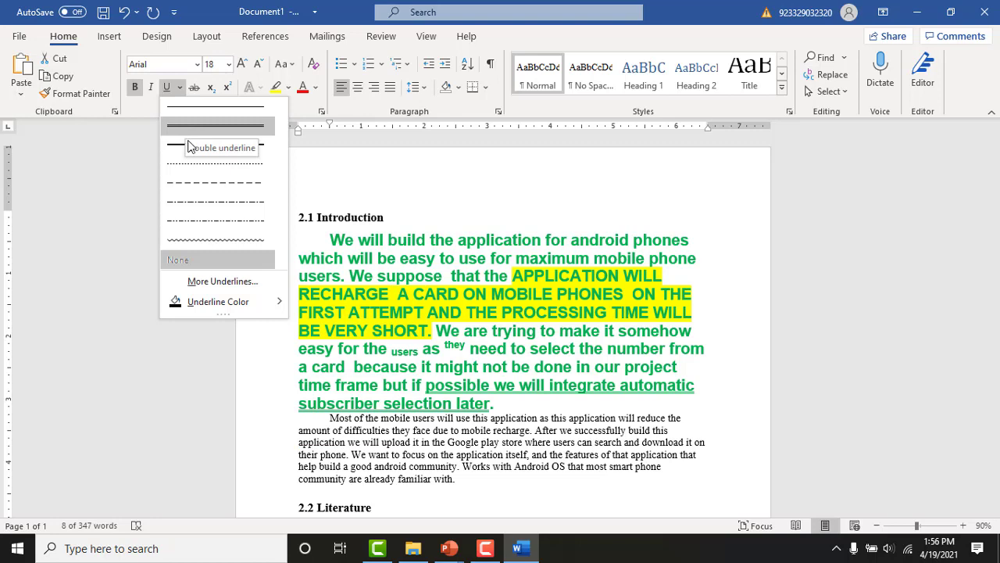
pyautogui.click(212, 196)
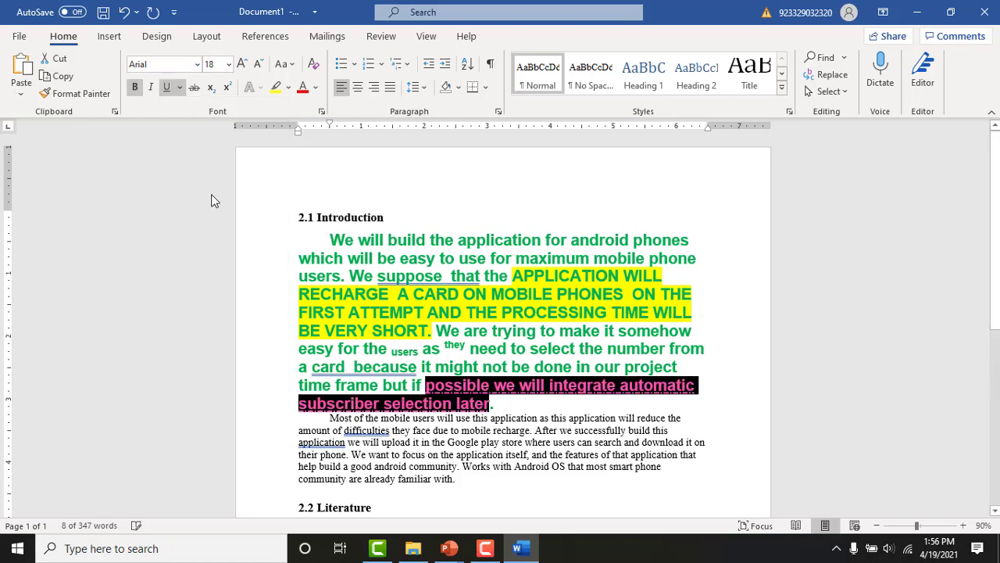
pyautogui.click(518, 408)
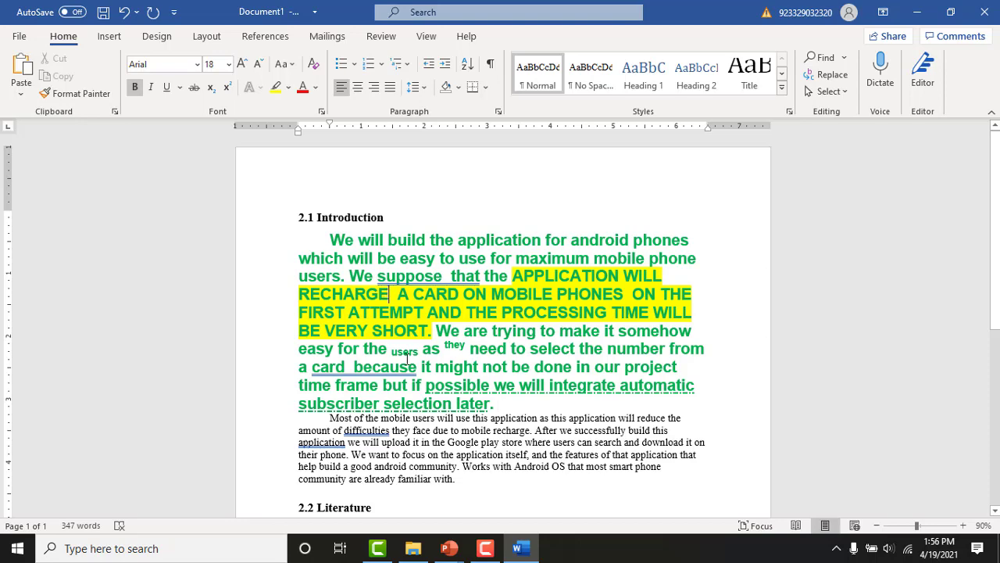
# Copy the formatting of the word "focus" onto the entire first Introduction paragraph with Format Painter.
pyautogui.doubleClick(414, 454)
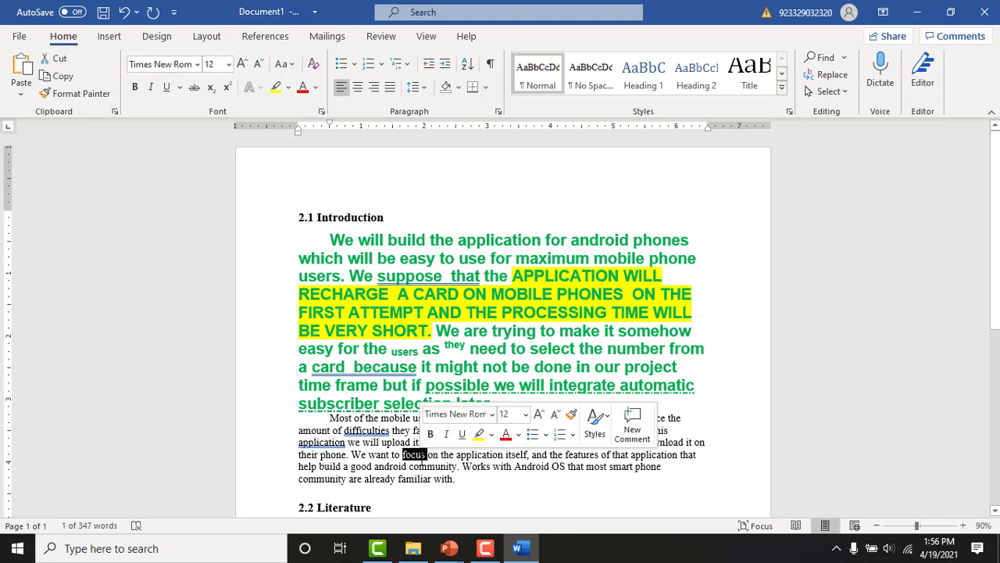
pyautogui.click(405, 453)
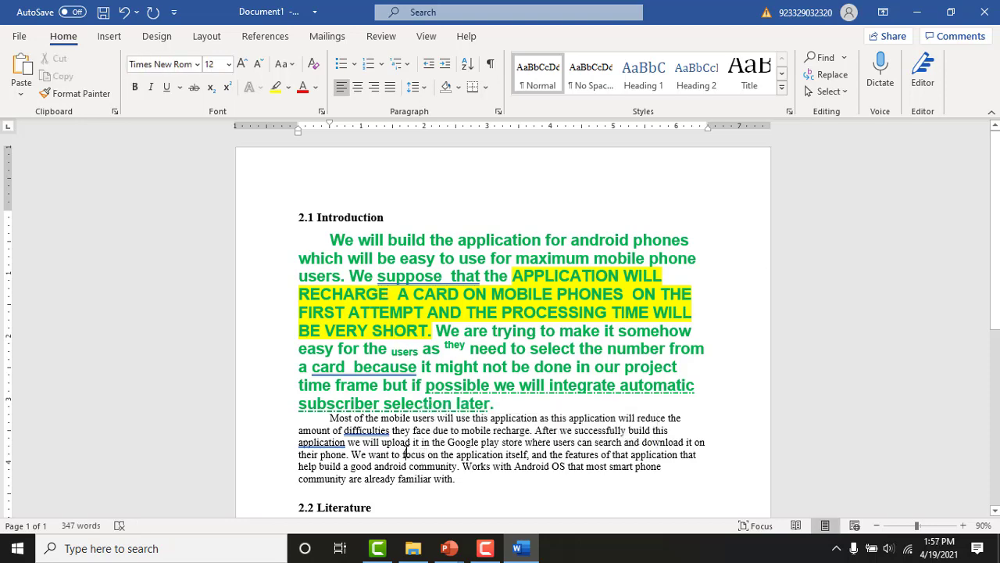
pyautogui.tripleClick(405, 453)
pyautogui.doubleClick(406, 454)
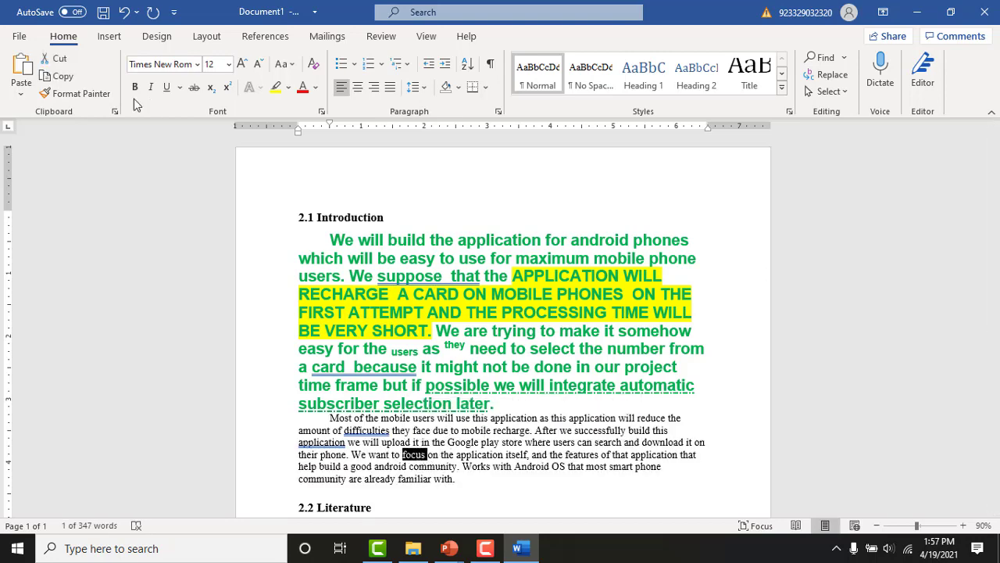
pyautogui.click(88, 94)
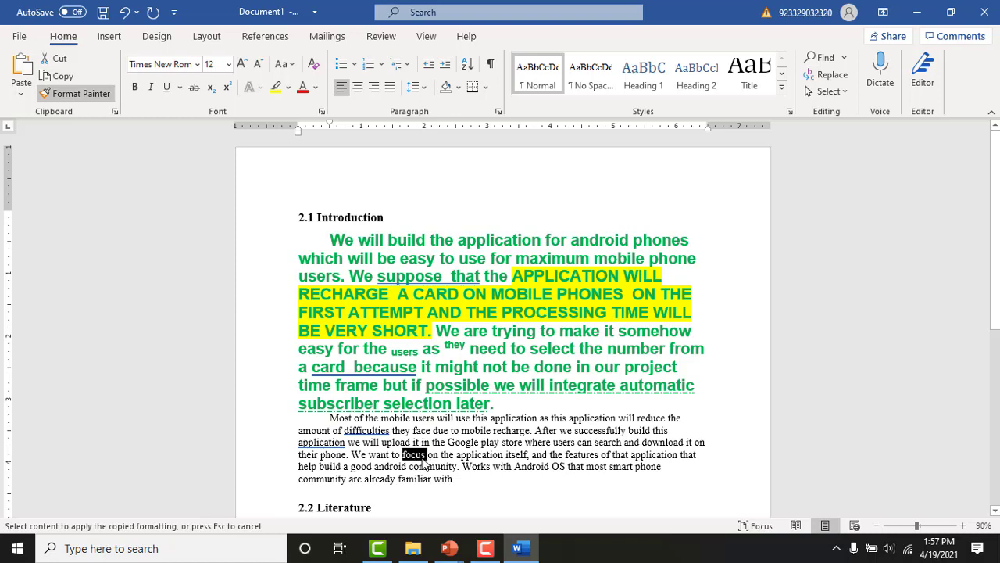
pyautogui.moveTo(330, 240)
pyautogui.mouseDown()
pyautogui.moveTo(445, 276)
pyautogui.moveTo(461, 312)
pyautogui.moveTo(518, 366)
pyautogui.moveTo(501, 401)
pyautogui.mouseUp()
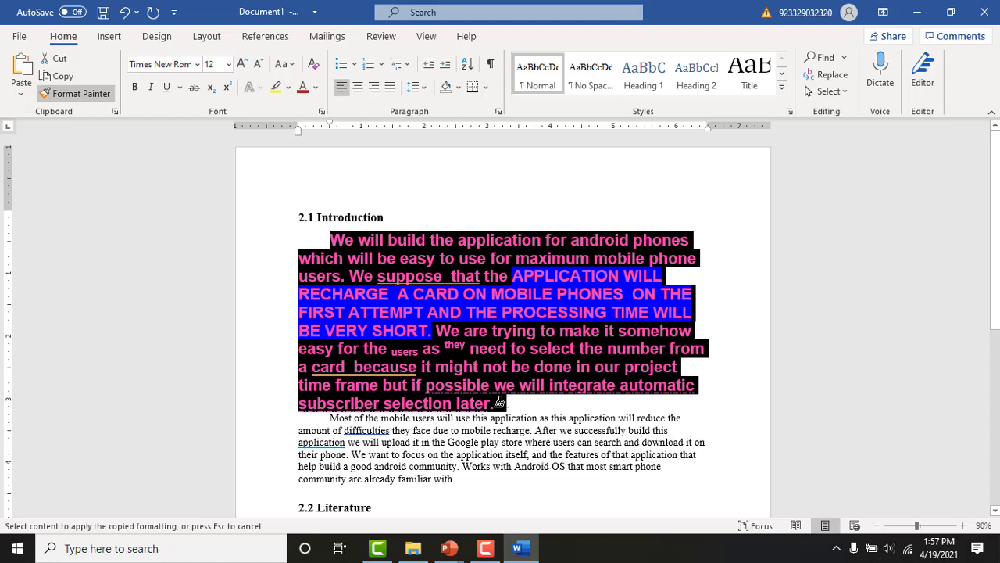
pyautogui.moveTo(500, 401); pyautogui.dragTo(500, 401)
pyautogui.click(450, 322)
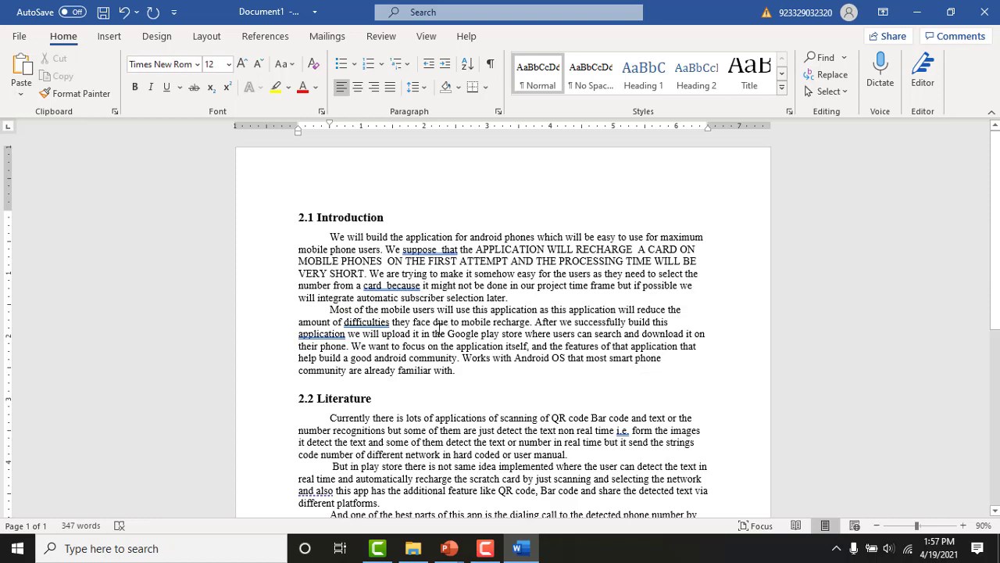
pyautogui.doubleClick(415, 346)
# Shrink the word "with" in "Works with Android OS" to font size 11.
pyautogui.click(500, 361)
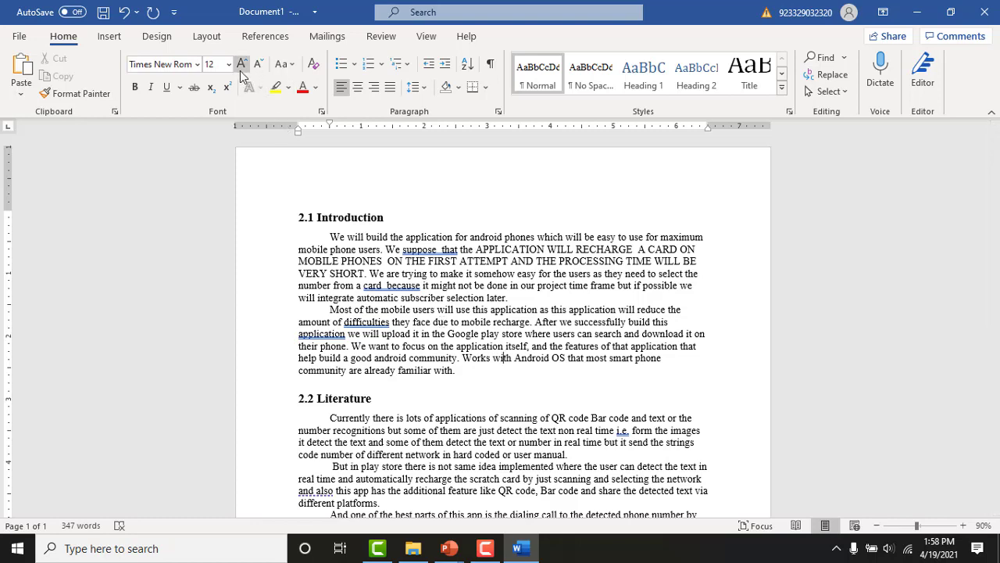
pyautogui.click(294, 68)
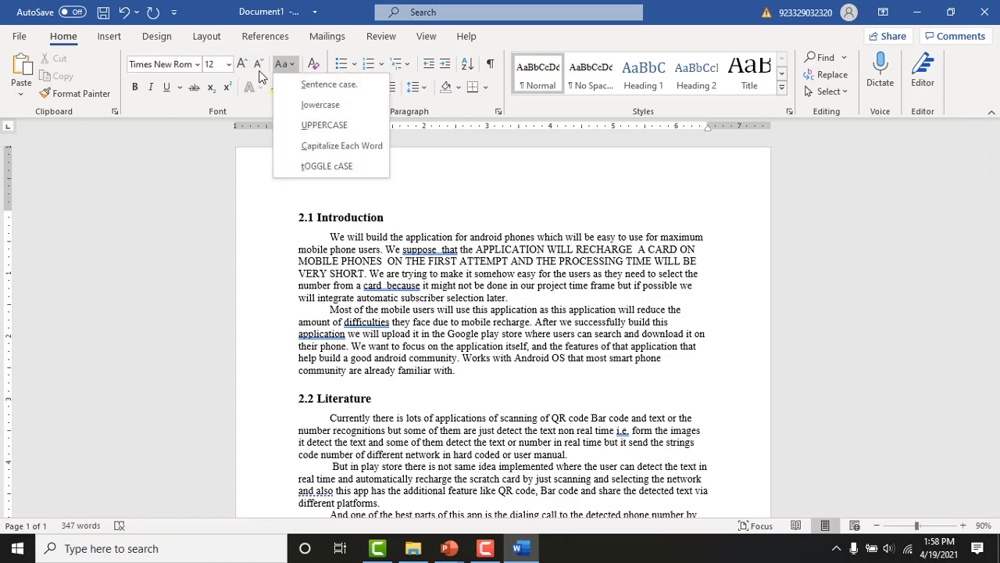
pyautogui.click(257, 64)
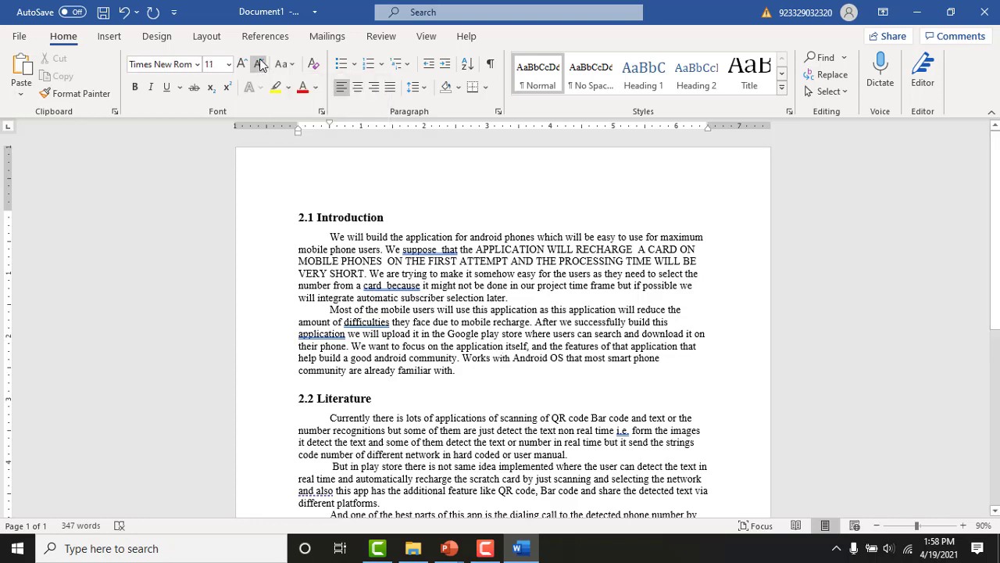
# Shrink the word "Google" in the second Introduction paragraph by several font-size steps.
pyautogui.moveTo(447, 334); pyautogui.dragTo(480, 333)
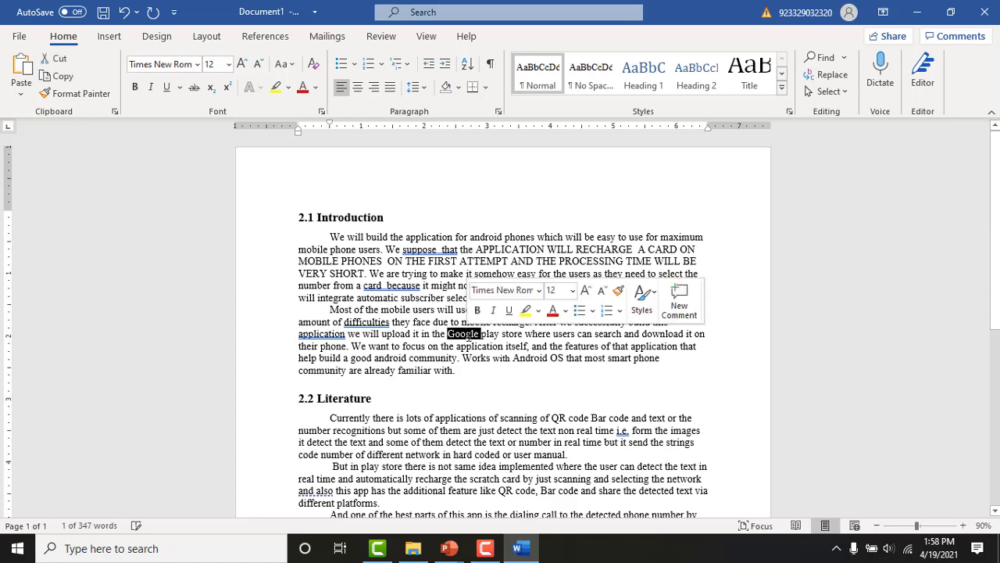
pyautogui.click(258, 64)
pyautogui.click(259, 64)
pyautogui.click(258, 64)
pyautogui.click(259, 64)
pyautogui.click(258, 64)
pyautogui.click(259, 64)
# Enlarge the word "Google" step by step up to font size 72.
pyautogui.click(243, 65)
pyautogui.click(243, 65)
pyautogui.click(243, 64)
pyautogui.click(243, 64)
pyautogui.click(243, 65)
pyautogui.click(243, 65)
pyautogui.click(243, 65)
pyautogui.click(243, 65)
pyautogui.click(243, 65)
pyautogui.click(244, 65)
pyautogui.click(243, 65)
pyautogui.click(243, 65)
pyautogui.click(243, 64)
pyautogui.click(243, 65)
pyautogui.click(243, 65)
pyautogui.click(243, 65)
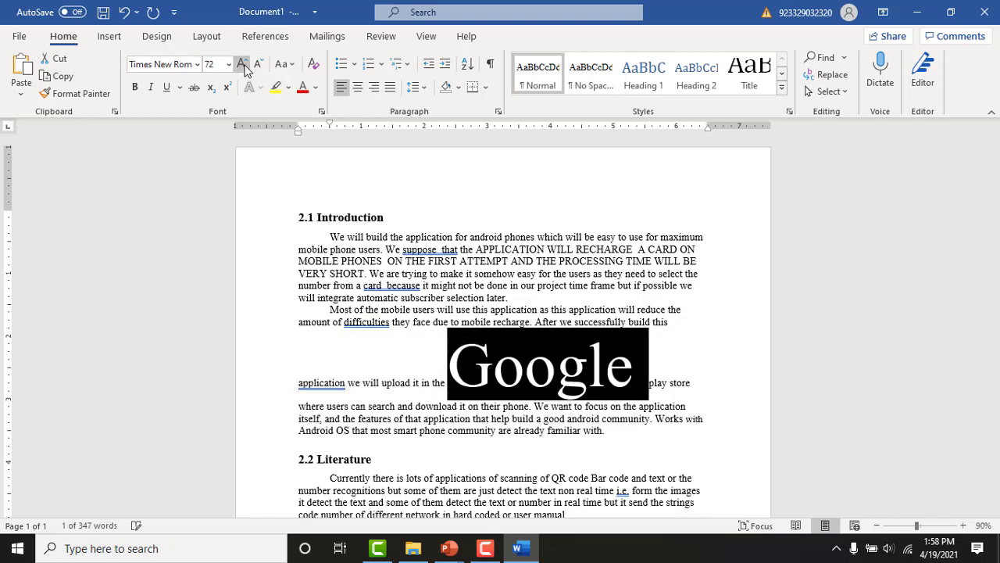
# Reduce the word "Google" to font size 28 and deselect it.
pyautogui.click(258, 64)
pyautogui.click(258, 64)
pyautogui.click(259, 64)
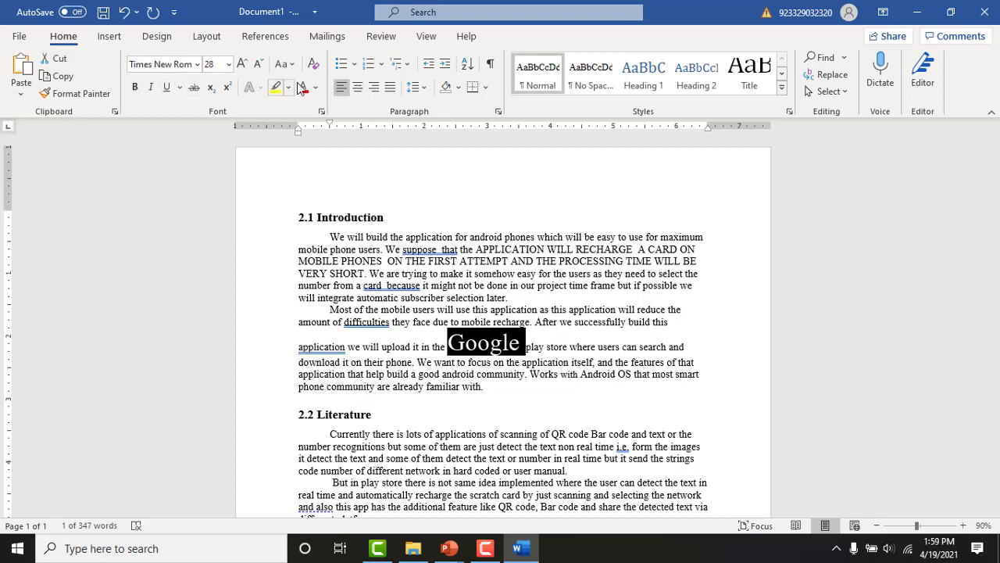
pyautogui.click(425, 394)
pyautogui.click(501, 390)
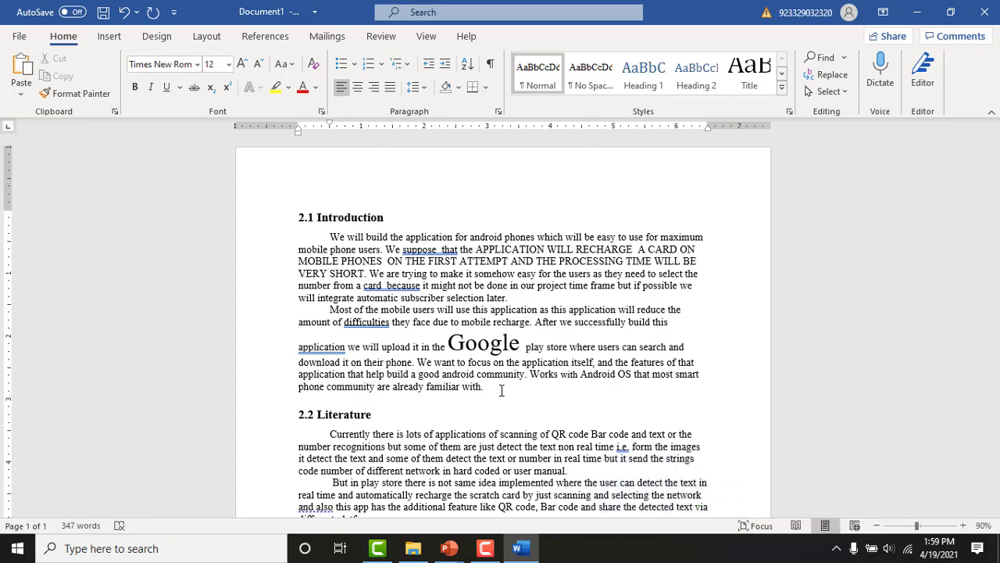
# Switch to the running PowerPoint slide show and advance to the Formatting Text slide about the Home ribbon's Font group.
pyautogui.moveTo(450, 548)
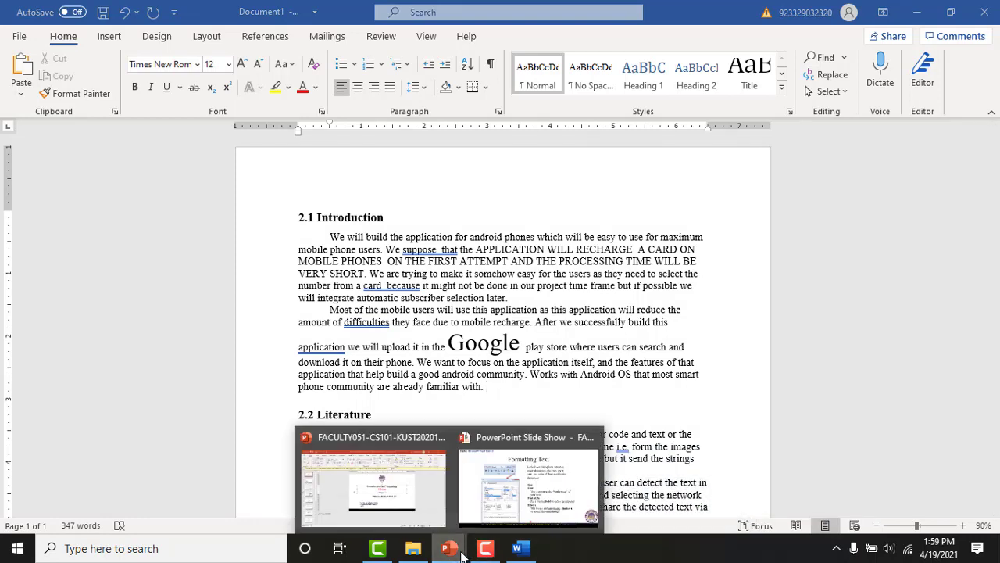
pyautogui.click(465, 514)
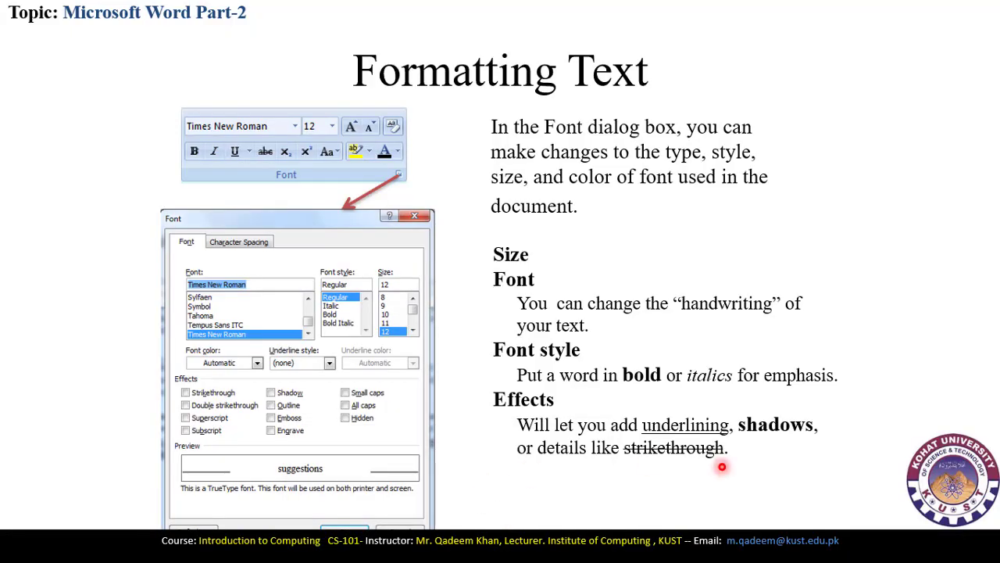
pyautogui.click(722, 466)
pyautogui.click(722, 467)
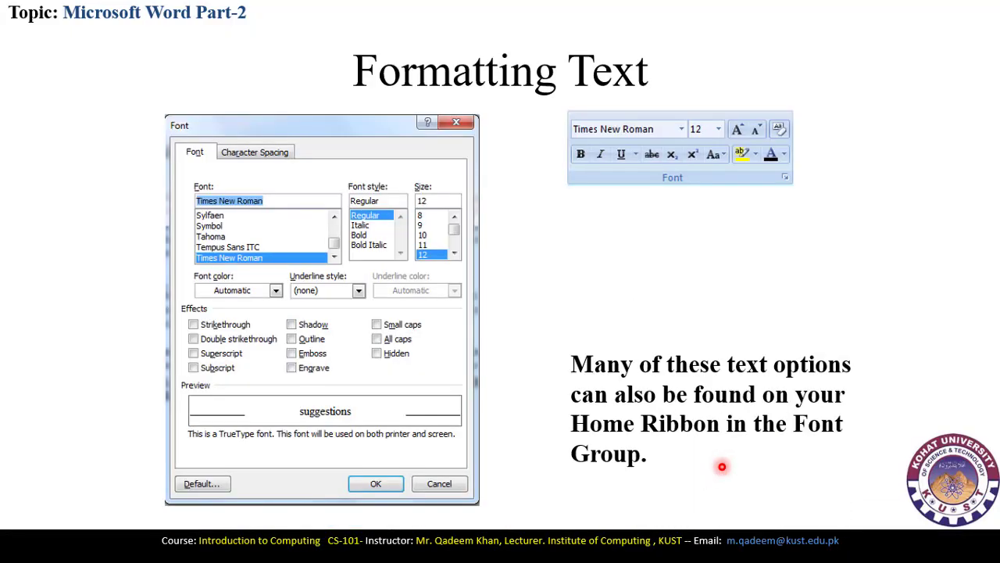
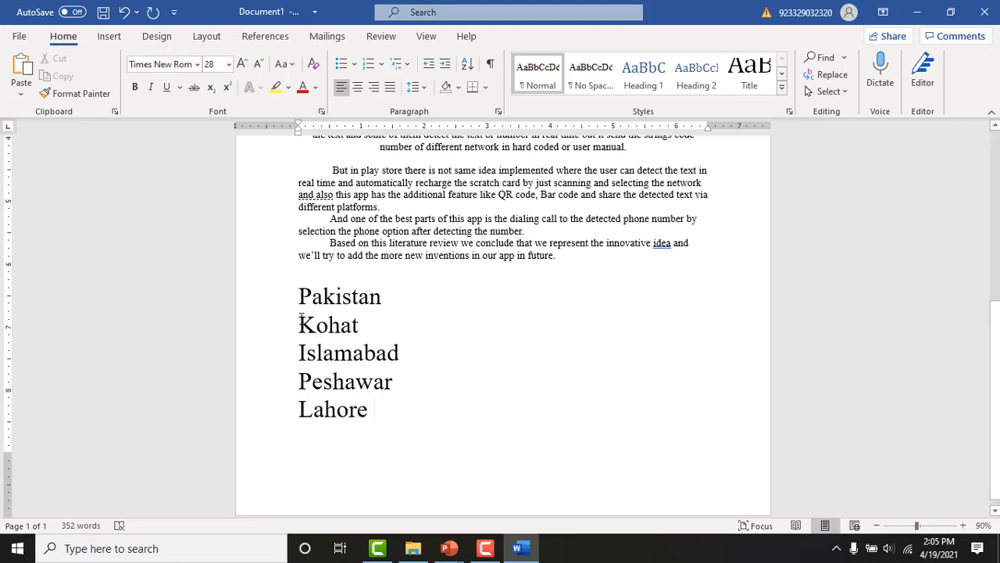
# Format the lines Kohat, Islamabad, Peshawar and Lahore under Pakistan as a bulleted list with check mark bullets.
pyautogui.moveTo(301, 318); pyautogui.dragTo(383, 411)
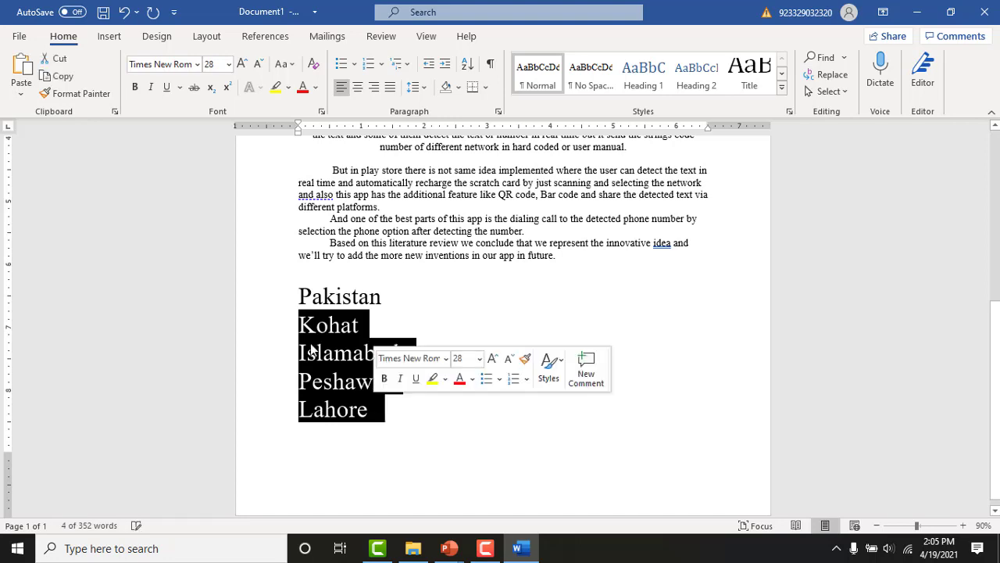
pyautogui.click(353, 353)
pyautogui.moveTo(306, 328); pyautogui.dragTo(383, 410)
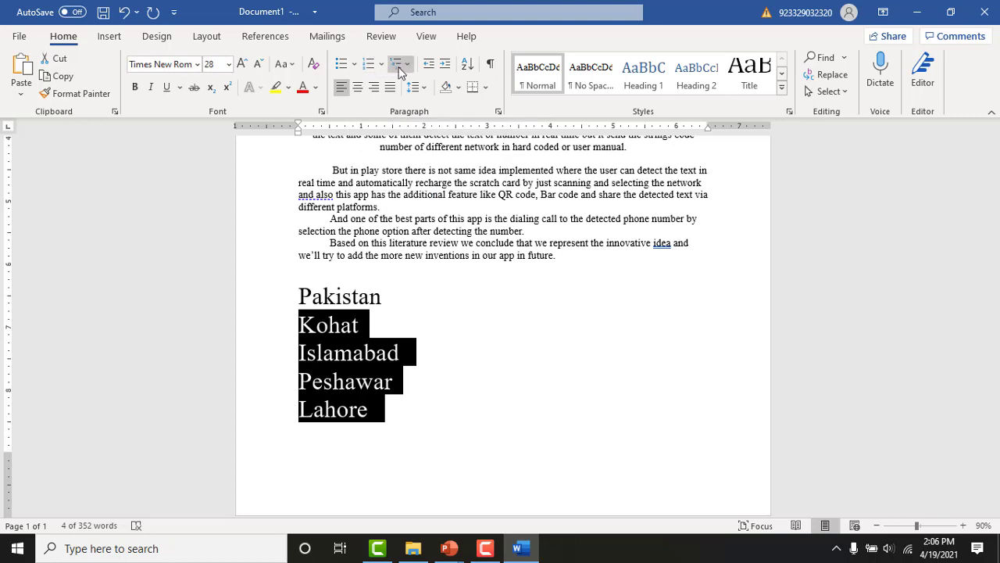
pyautogui.click(355, 68)
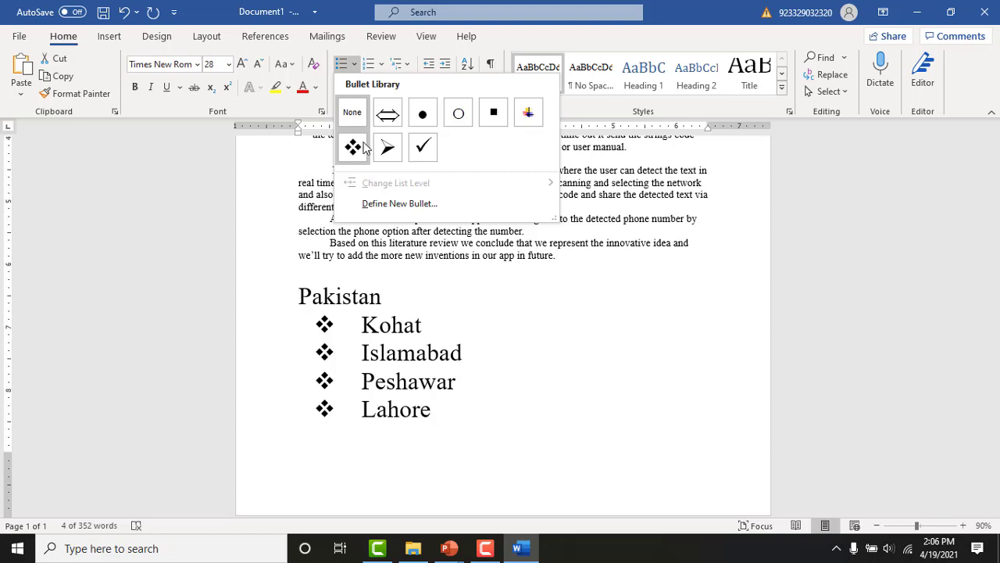
pyautogui.click(422, 147)
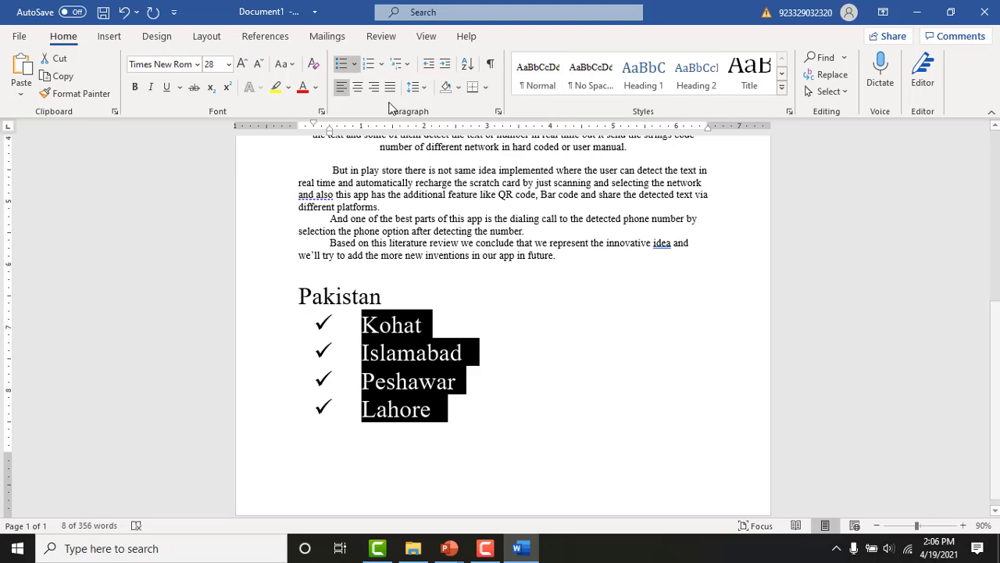
# End the bulleted list after Lahore with blank lines below it, and return the cursor to the end of Lahore.
pyautogui.click(450, 442)
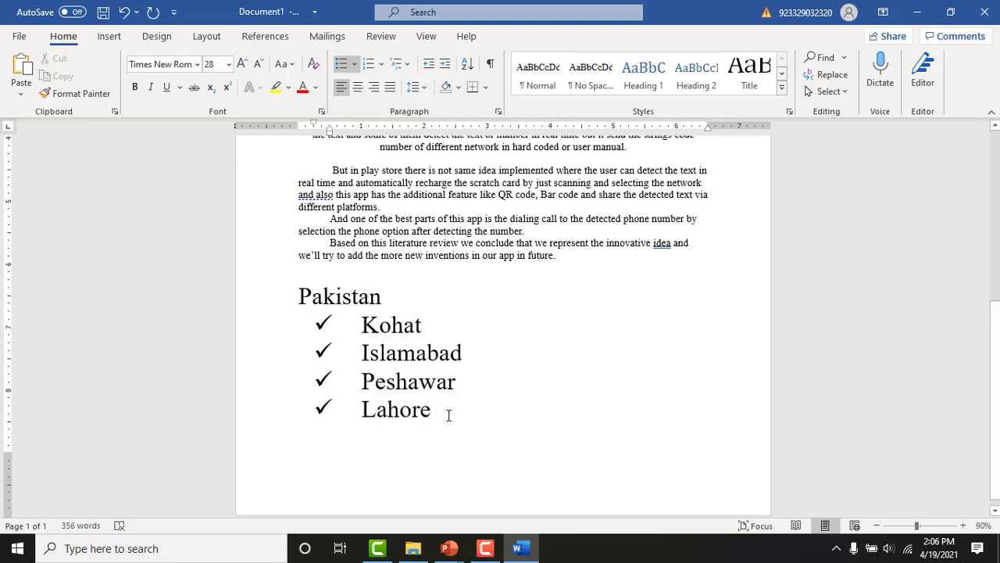
pyautogui.press('Return')
pyautogui.press('Return')
pyautogui.press('Return')
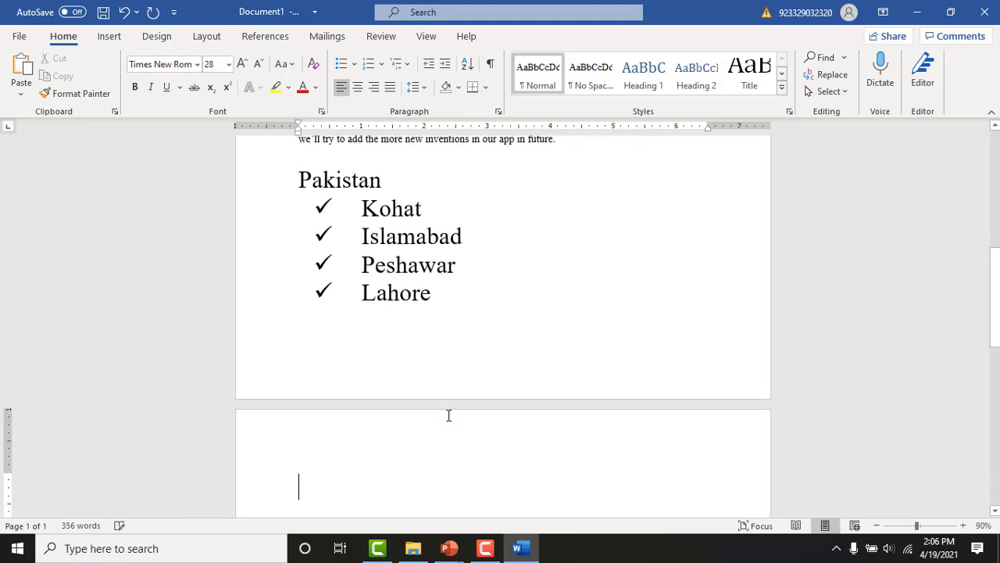
pyautogui.click(439, 293)
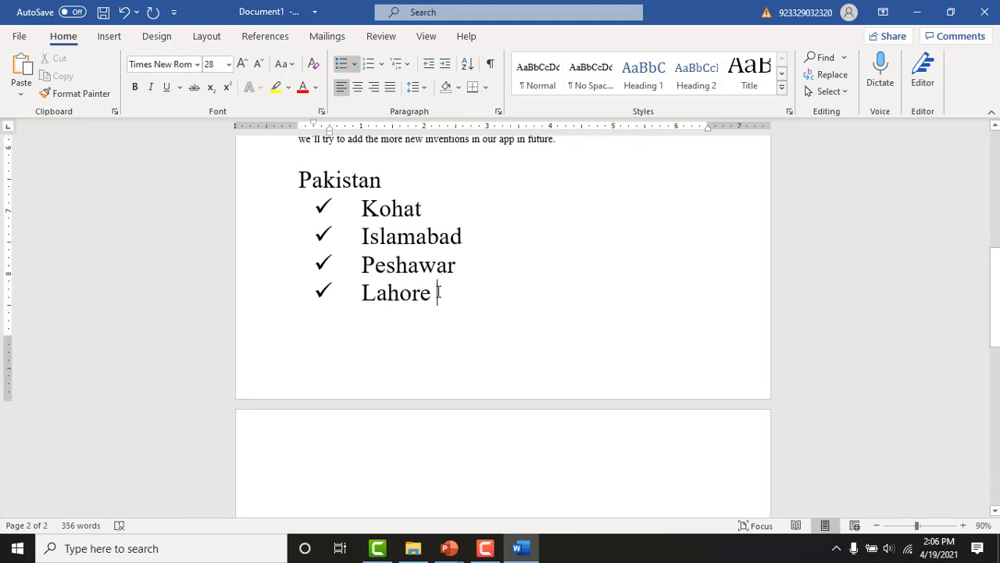
# Add Karachi as a check mark bullet after Lahore and end the list with an unbulleted line below it.
pyautogui.press('Return')
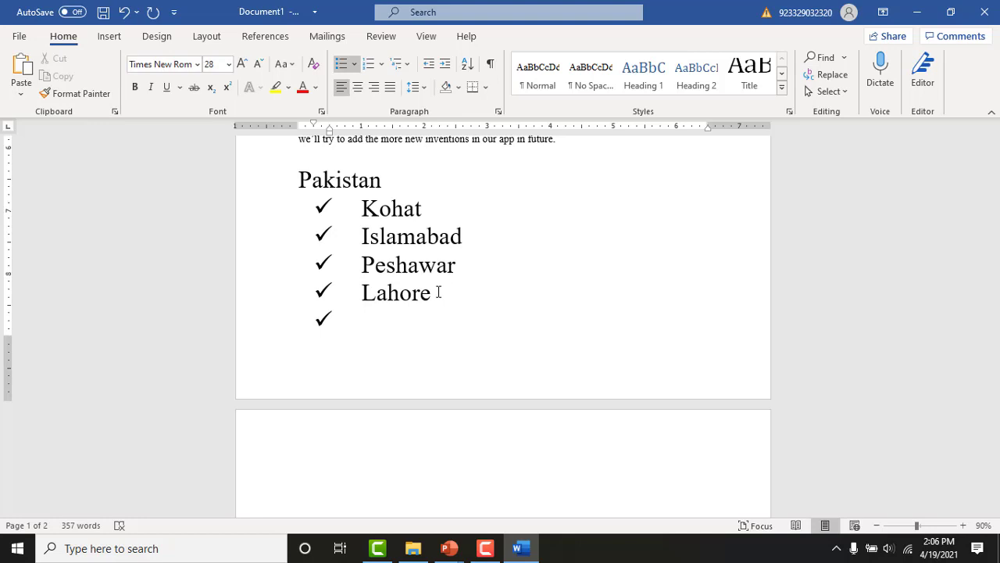
pyautogui.write('Karachi')
pyautogui.press('Return')
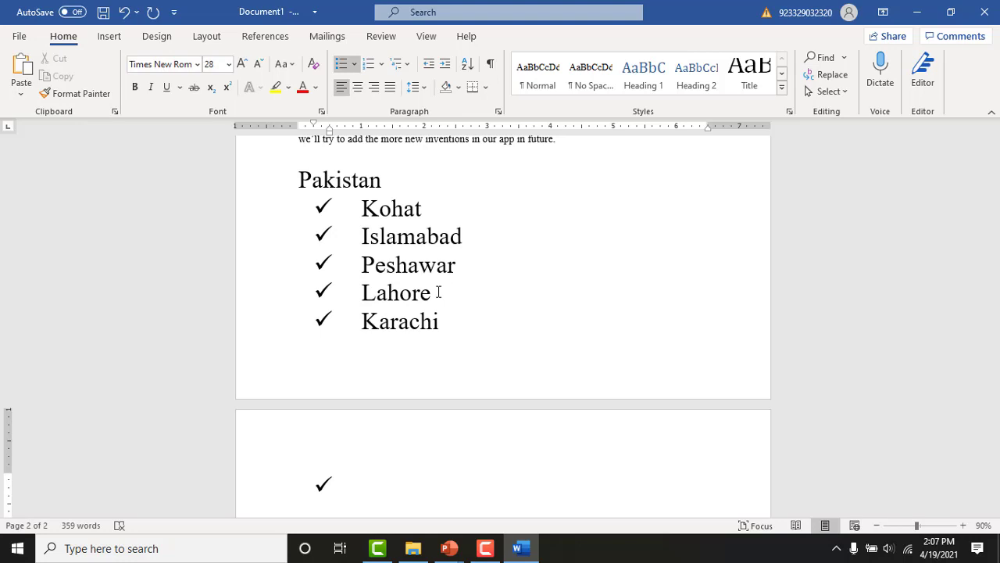
pyautogui.press('BackSpace')
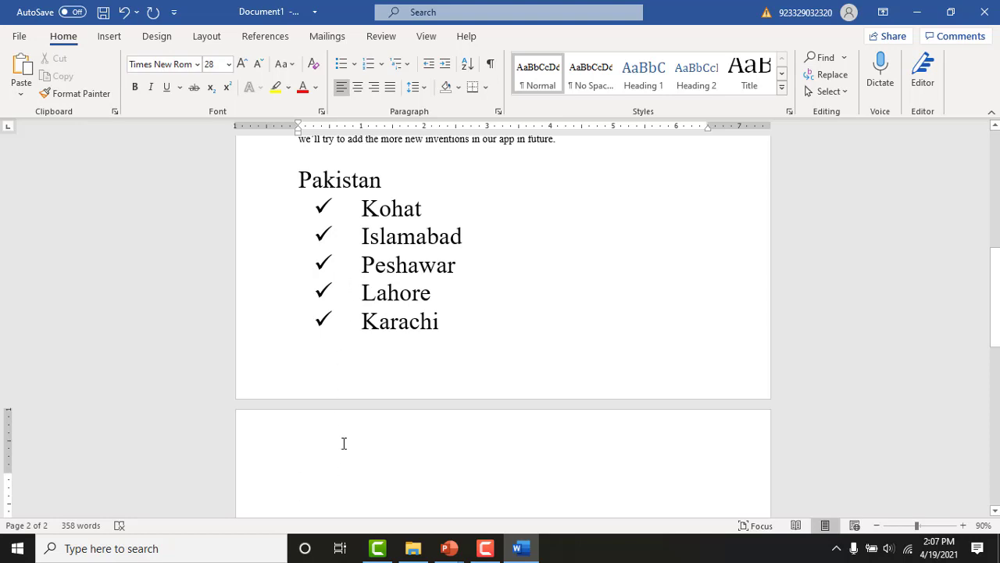
# Copy the five bulleted cities from Kohat to Karachi to the start of page 2, with the pasted Karachi as a bullet too.
pyautogui.moveTo(362, 212); pyautogui.dragTo(440, 314)
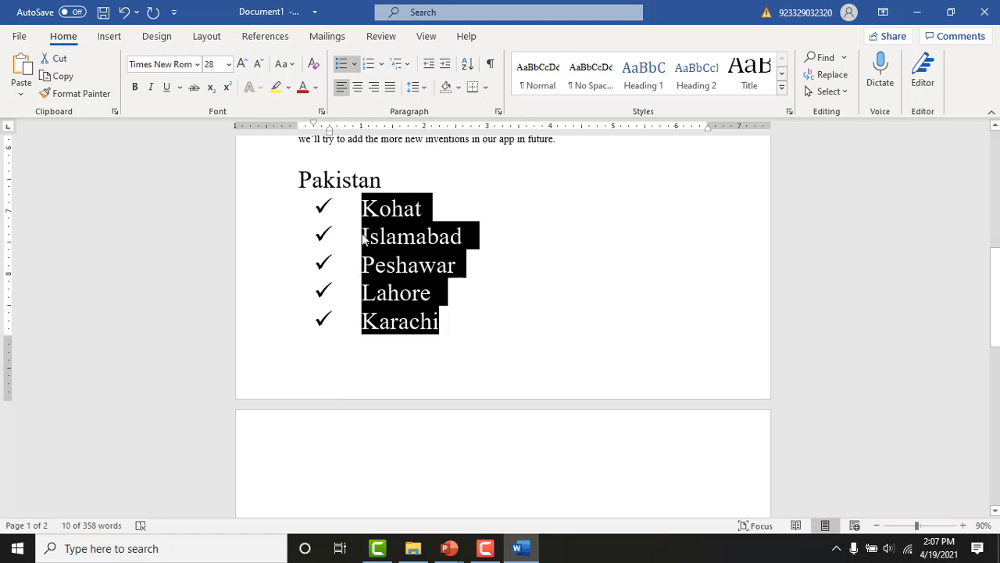
pyautogui.rightClick(402, 246)
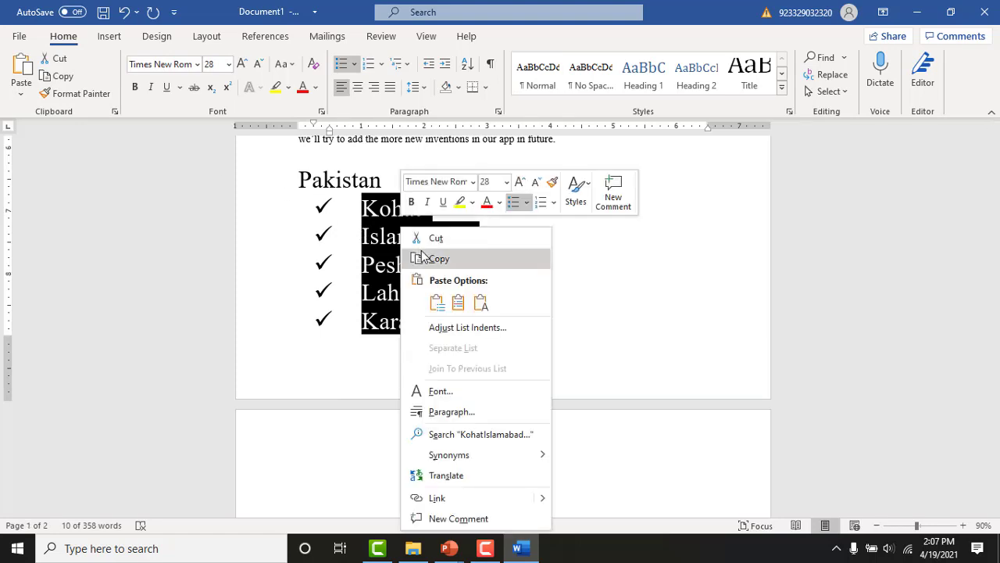
pyautogui.click(421, 252)
pyautogui.click(311, 485)
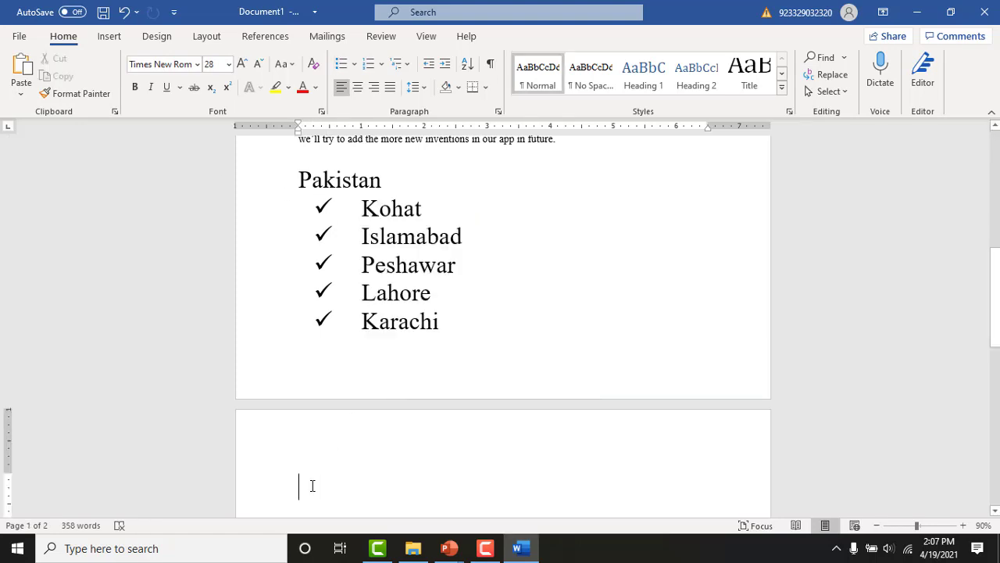
pyautogui.rightClick(312, 486)
pyautogui.click(349, 322)
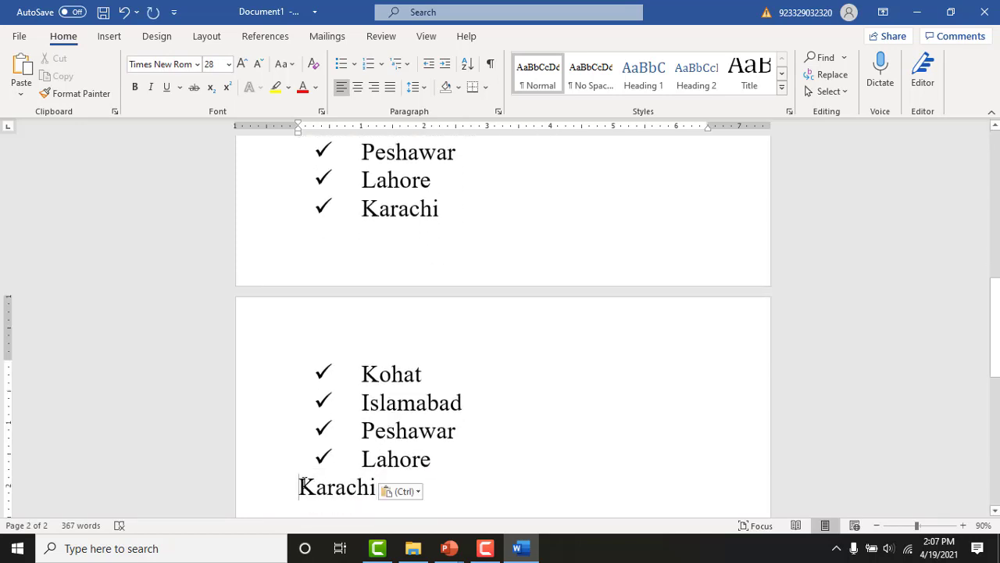
pyautogui.press('BackSpace')
pyautogui.press('Return')
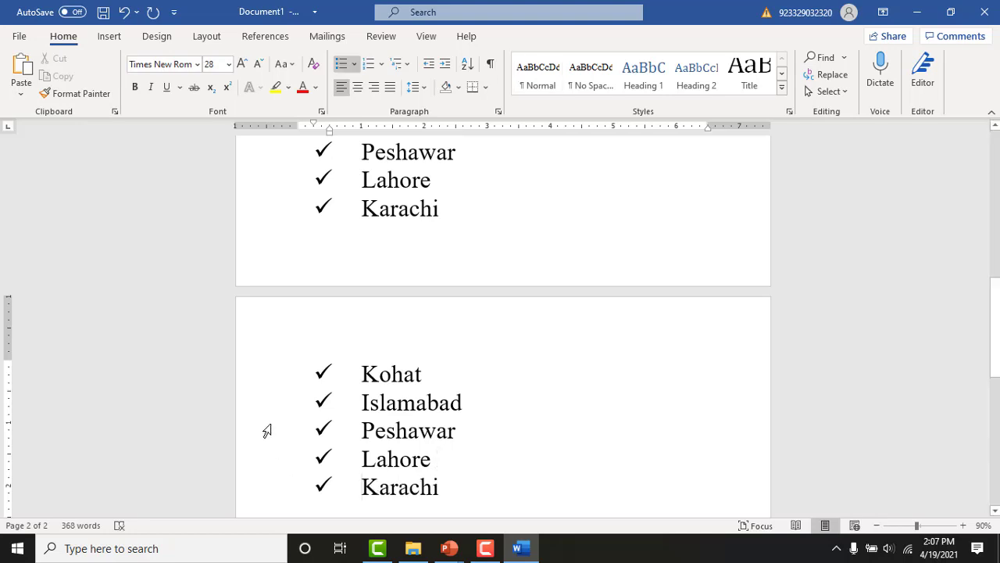
# Change Islamabad, Peshawar and Lahore in the copied list on page 2 to the 1. 2. 3. number format.
pyautogui.moveTo(363, 374); pyautogui.dragTo(446, 485)
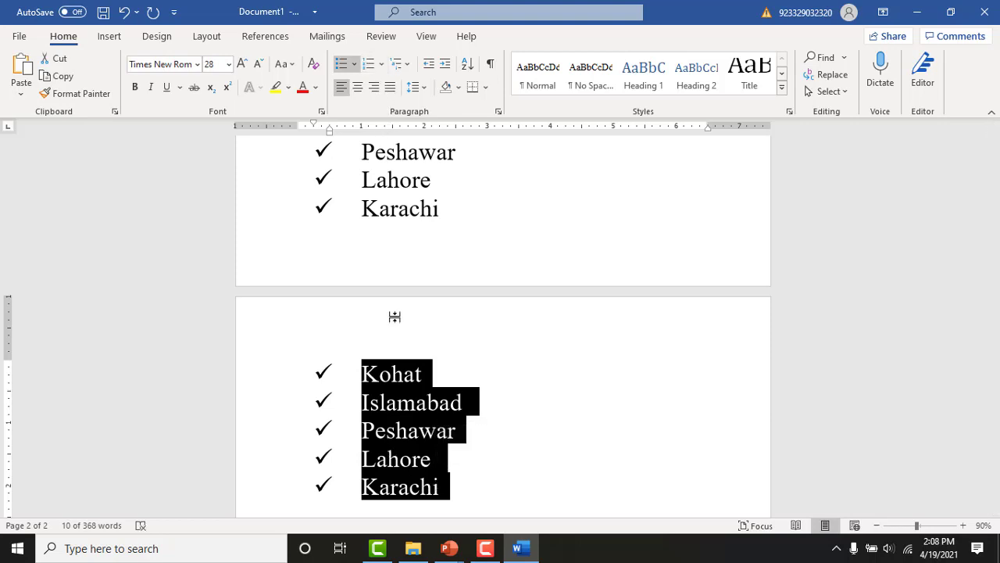
pyautogui.click(393, 378)
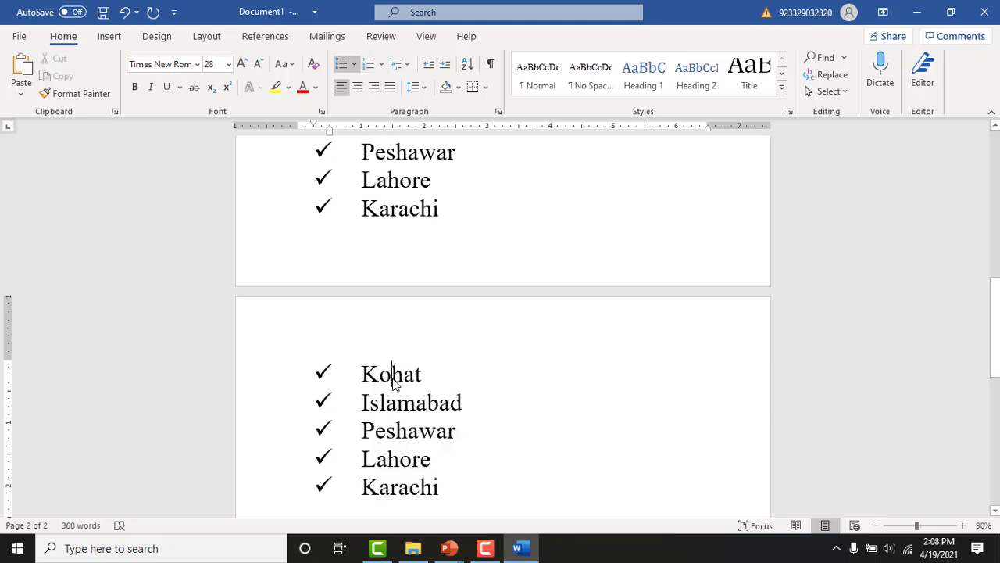
pyautogui.moveTo(363, 403); pyautogui.dragTo(445, 461)
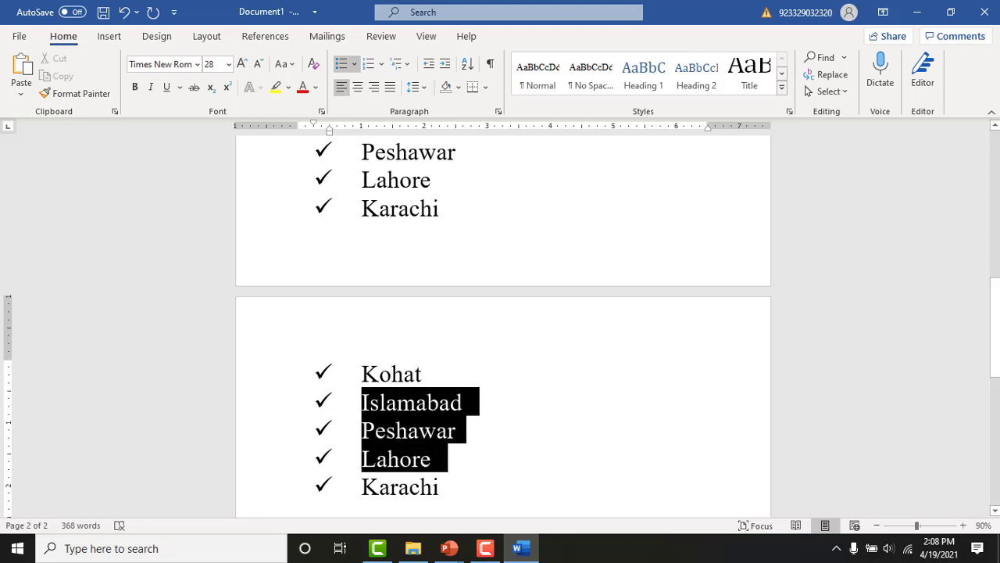
pyautogui.click(383, 65)
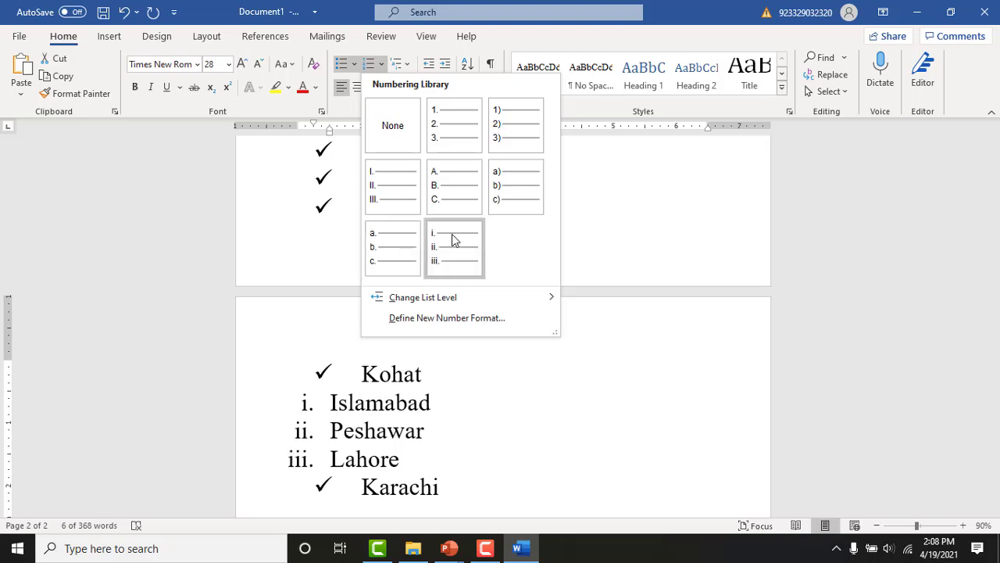
pyautogui.click(459, 130)
pyautogui.click(512, 441)
pyautogui.click(472, 457)
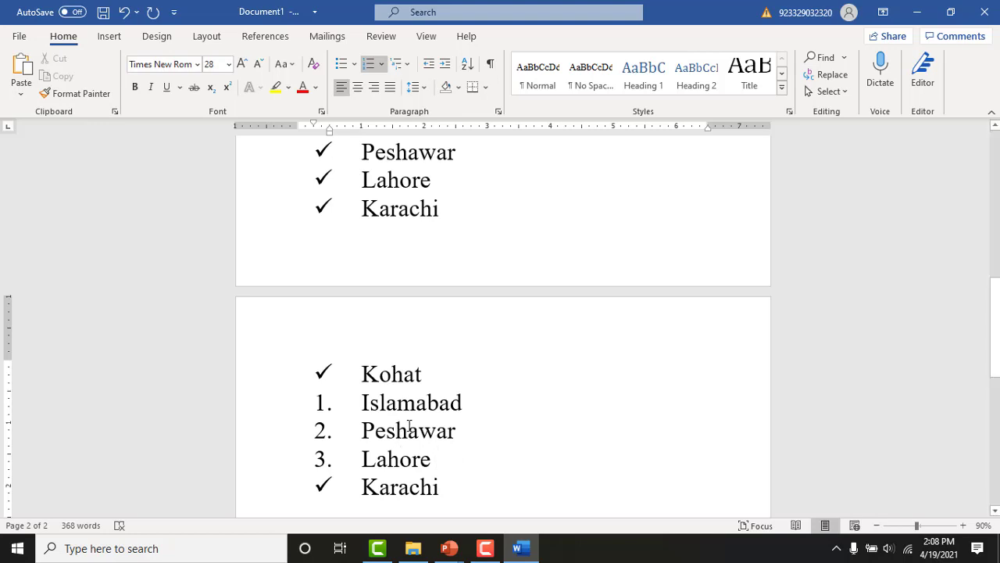
pyautogui.doubleClick(388, 486)
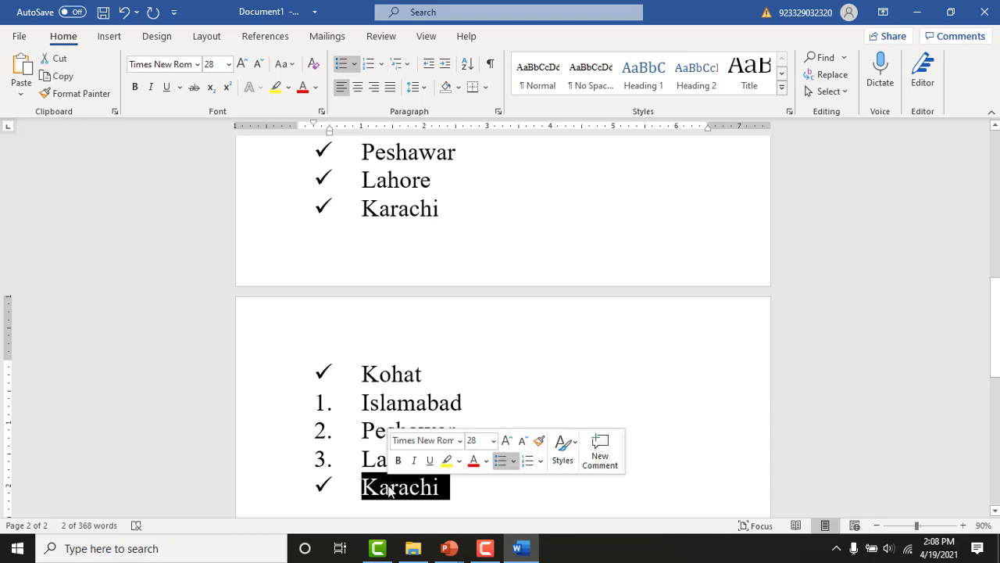
pyautogui.click(352, 455)
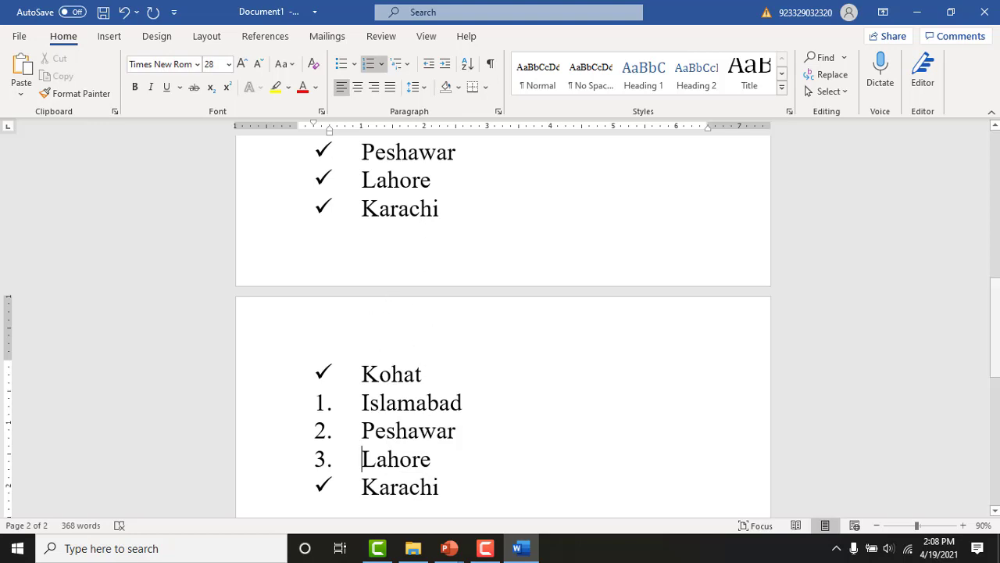
# Write the heading "Food" in the blank area of page 2 with "Vegetable" on the line below, correcting its spelling.
pyautogui.scroll(-6, 698, 370)
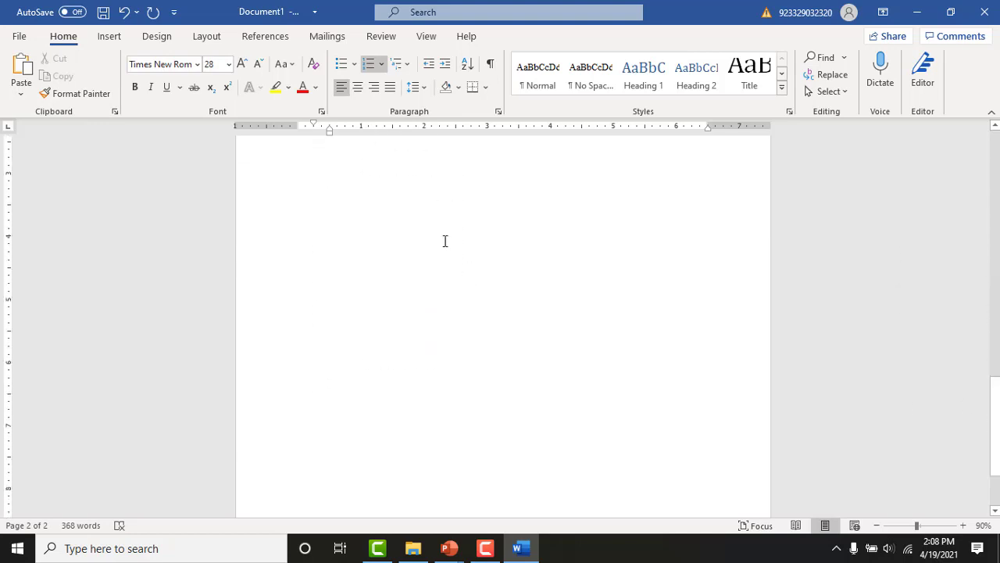
pyautogui.click(445, 241)
pyautogui.write('Food')
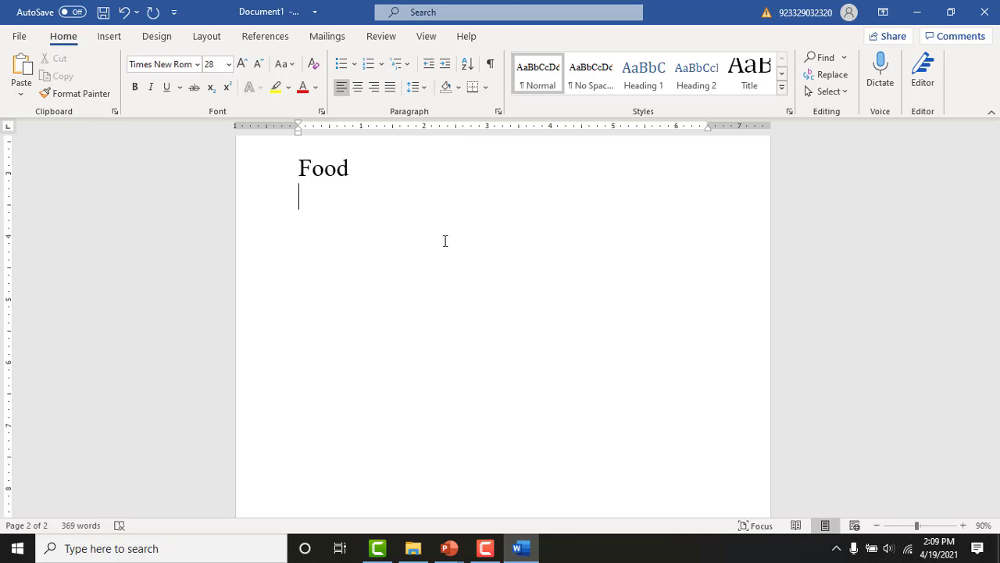
pyautogui.press('Return')
pyautogui.write('Vigitable')
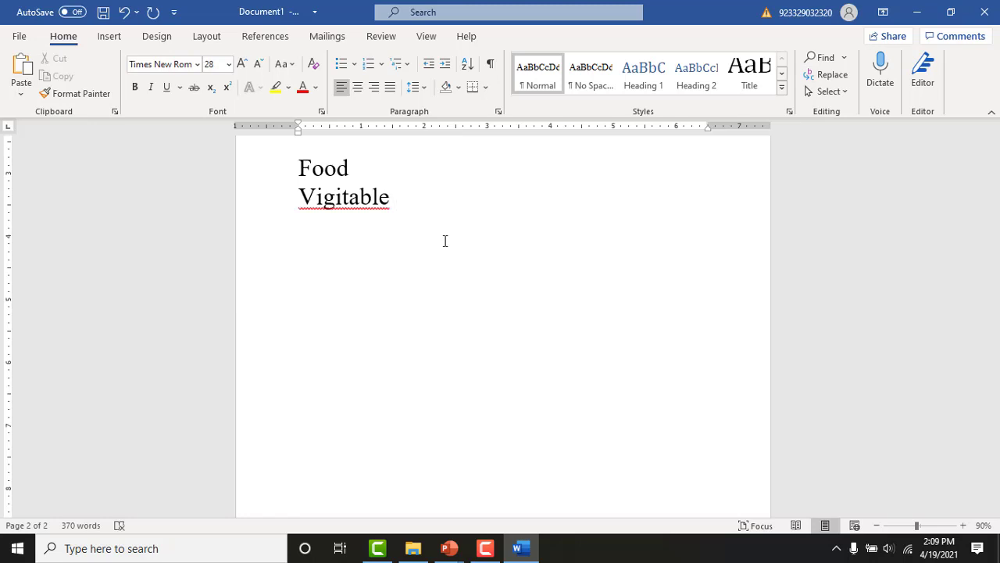
pyautogui.rightClick(360, 196)
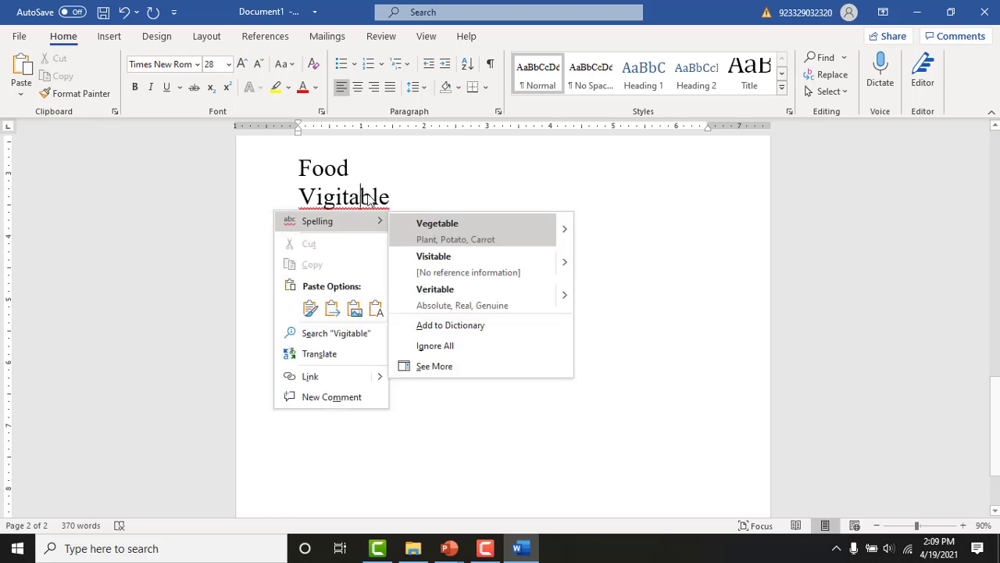
pyautogui.click(420, 223)
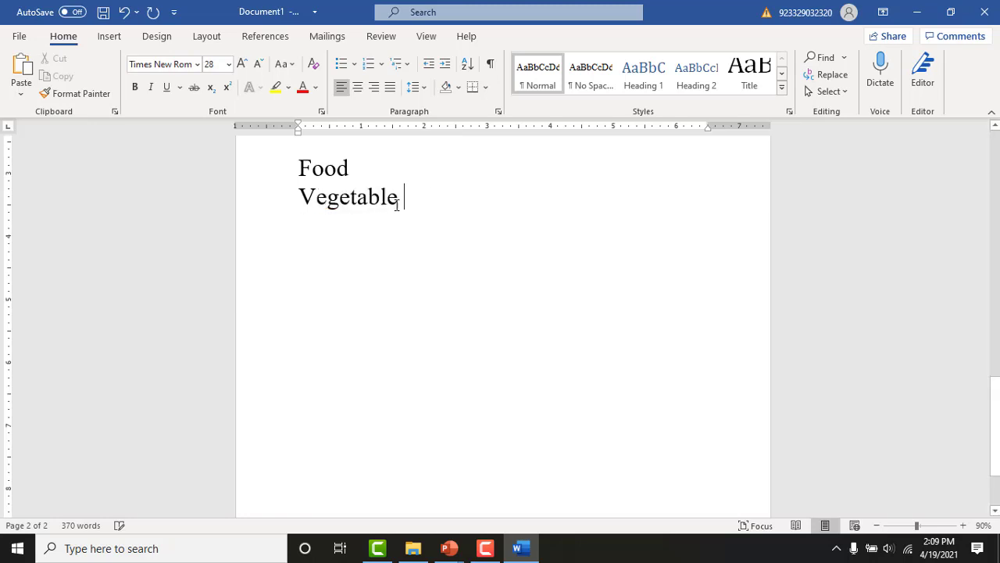
pyautogui.press('Return')
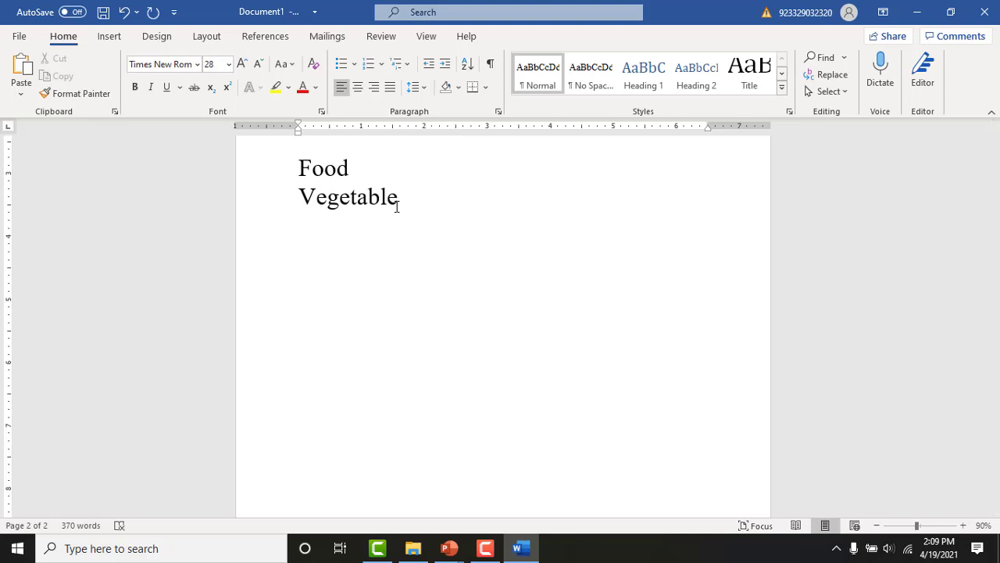
# Add the lines "Drinks", "Meat" and "Fruit" below Vegetable.
pyautogui.write('Drinks')
pyautogui.press('Return')
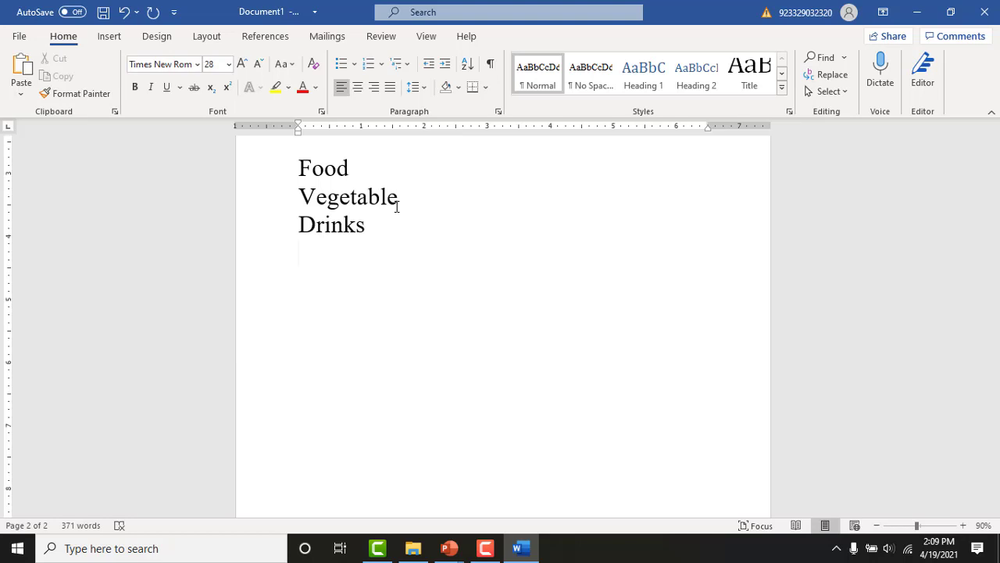
pyautogui.press('BackSpace')
pyautogui.press('Return')
pyautogui.write('Meat')
pyautogui.press('Return')
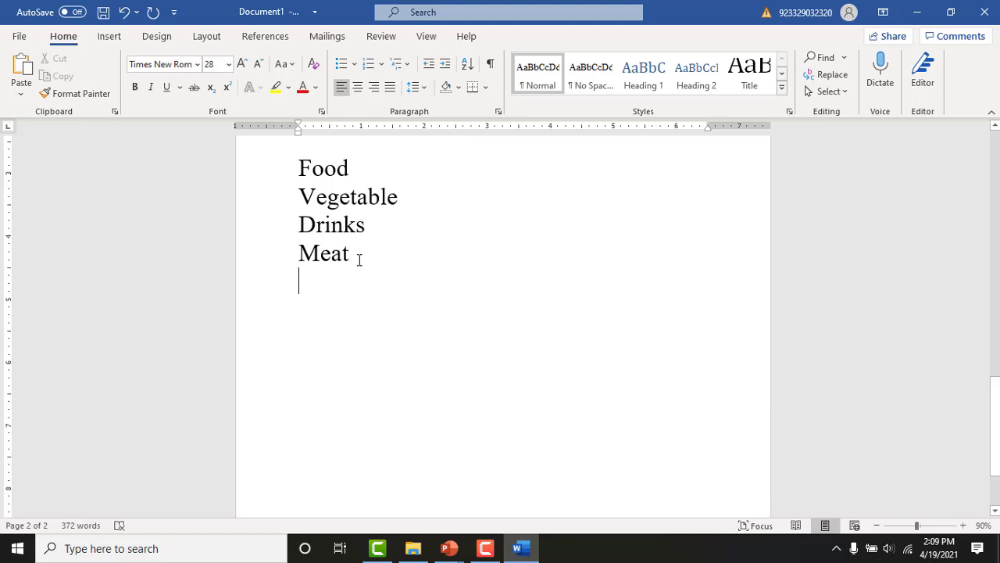
pyautogui.write('F')
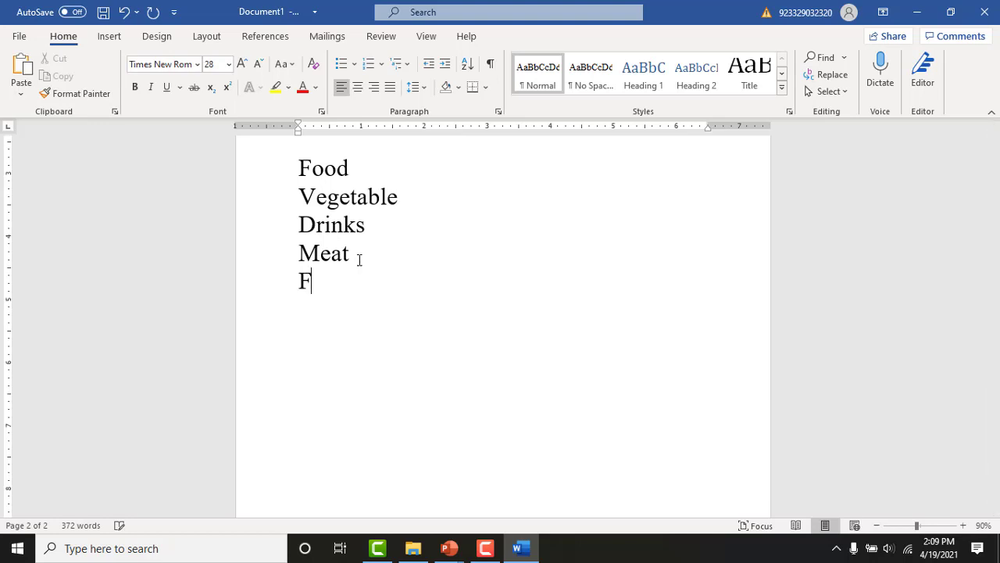
pyautogui.write('ruite')
pyautogui.press('BackSpace')
pyautogui.press('Return')
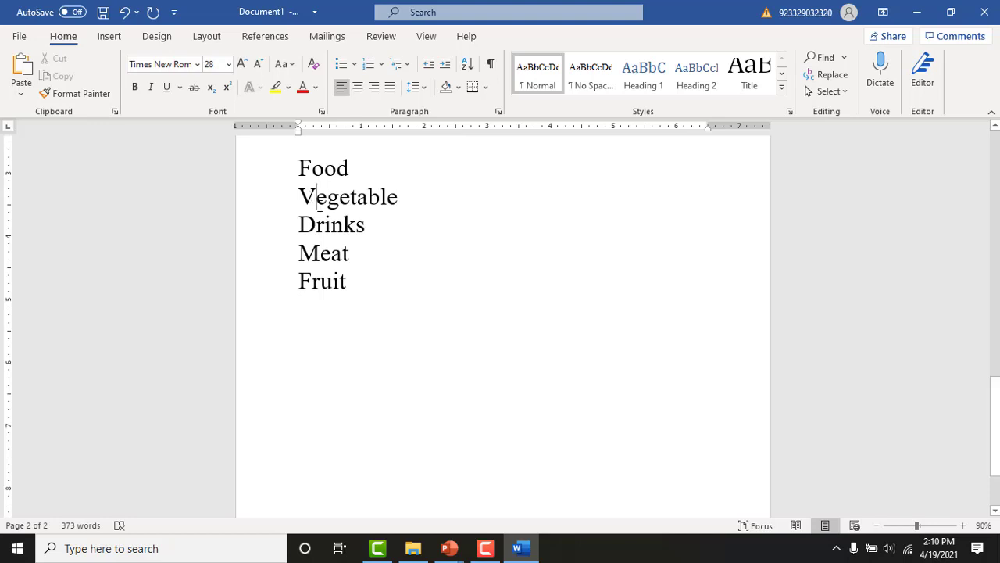
# Set the four lines from Vegetable to Fruit to font size 22.
pyautogui.moveTo(301, 197); pyautogui.dragTo(351, 283)
pyautogui.click(229, 64)
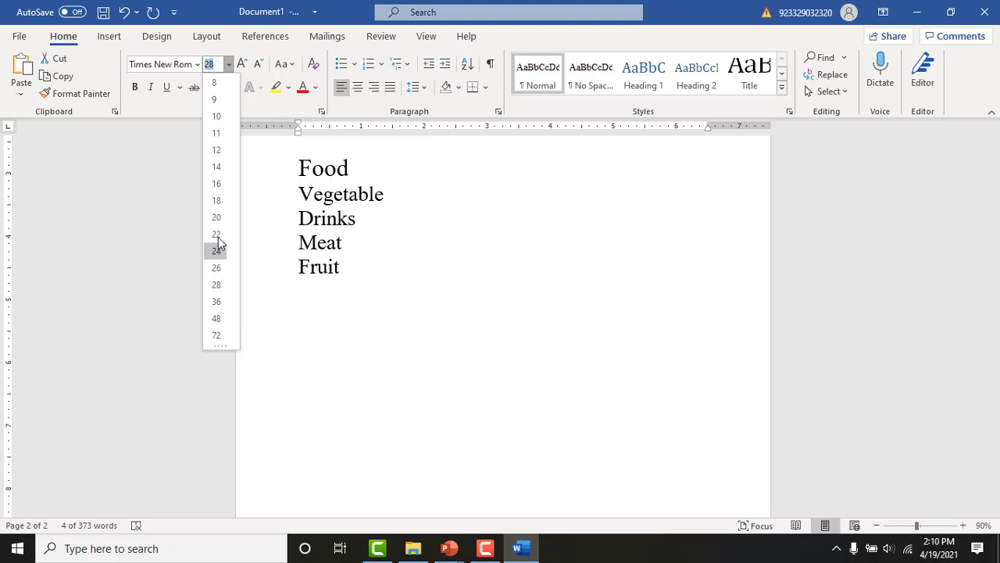
pyautogui.click(216, 234)
pyautogui.click(440, 251)
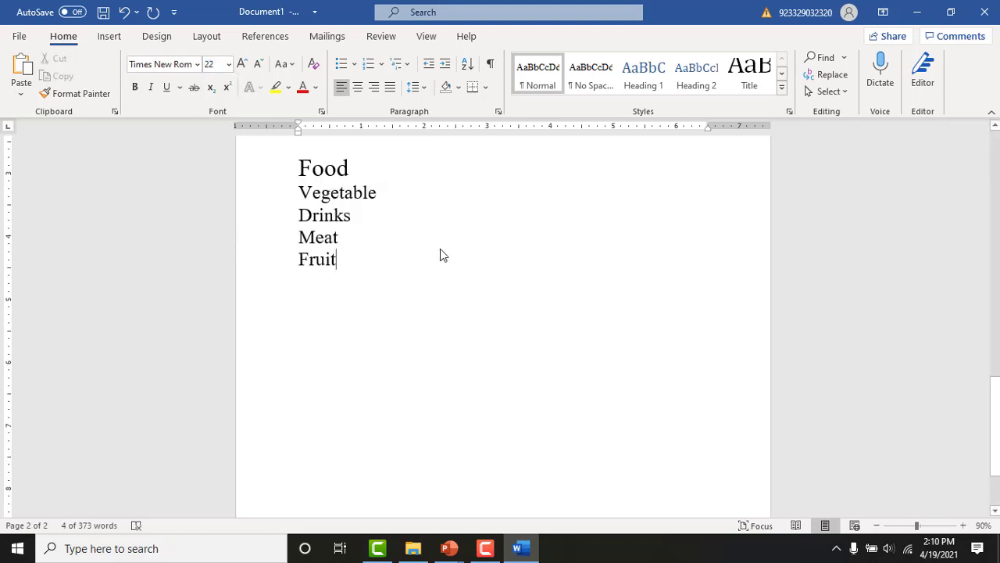
# Format the lines Vegetable, Drinks, Meat and Fruit under Food as a numbered list.
pyautogui.click(386, 188)
pyautogui.moveTo(297, 192); pyautogui.dragTo(344, 266)
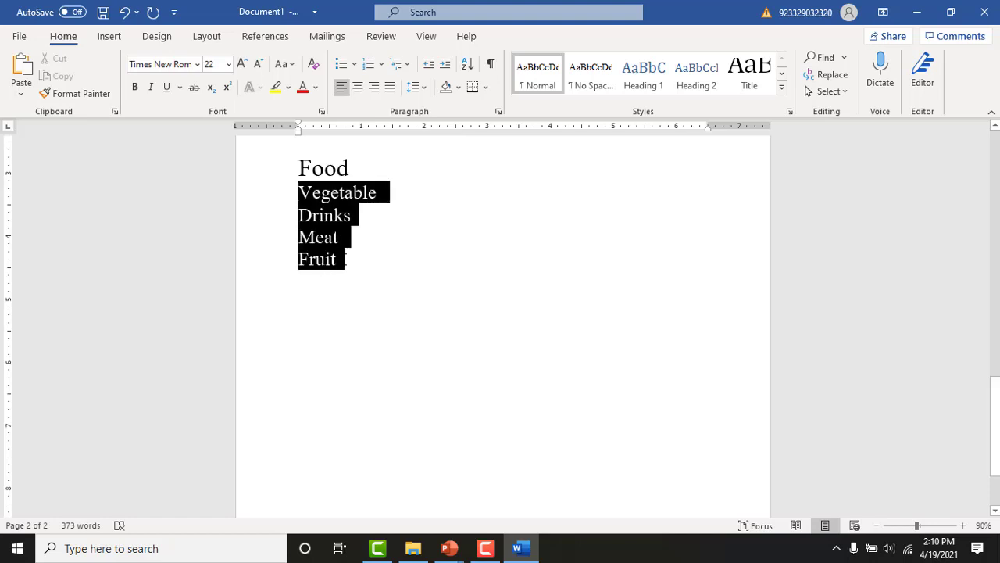
pyautogui.click(367, 64)
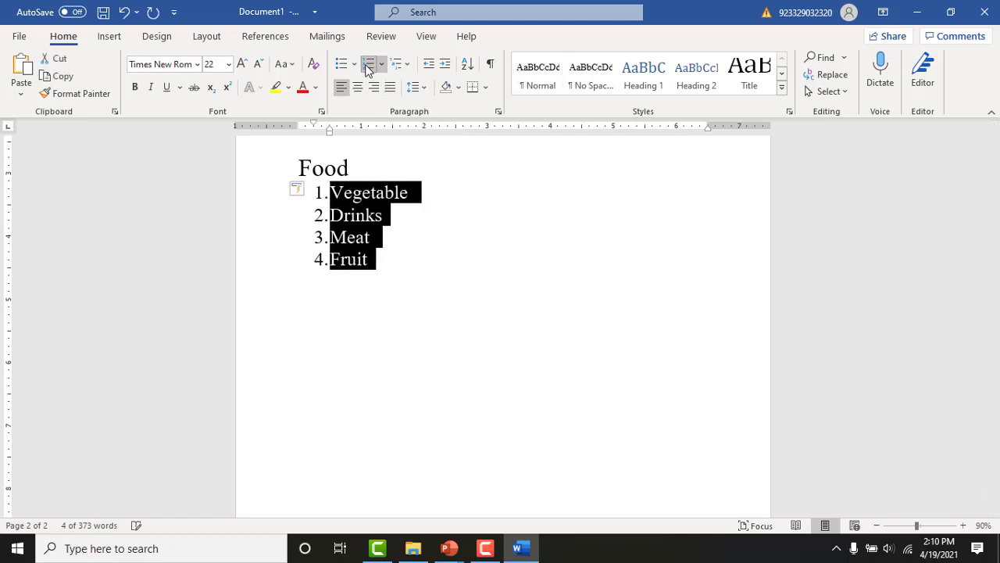
pyautogui.click(397, 271)
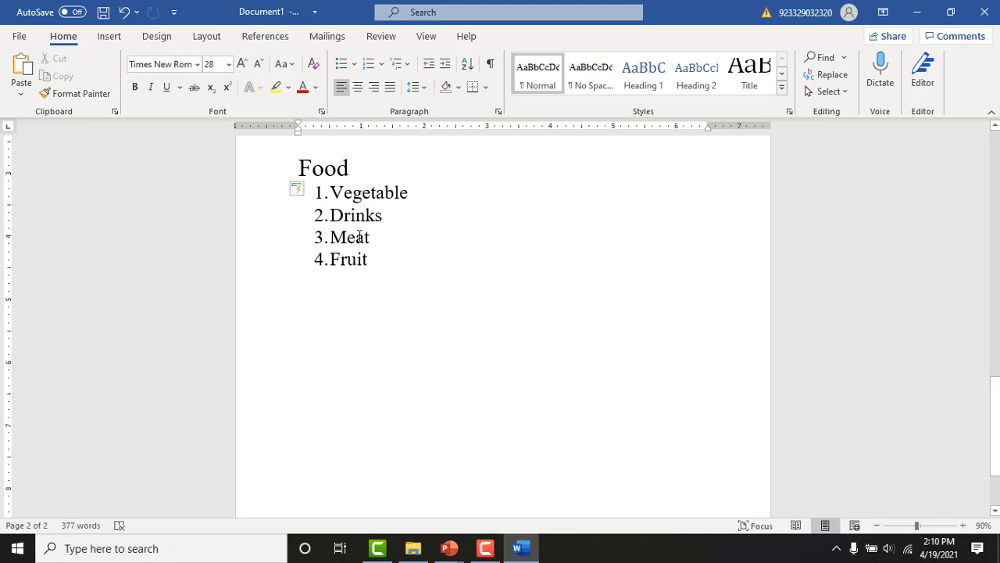
# Insert "Onion" after Vegetable in the numbered list and demote it to a second-level item.
pyautogui.click(413, 191)
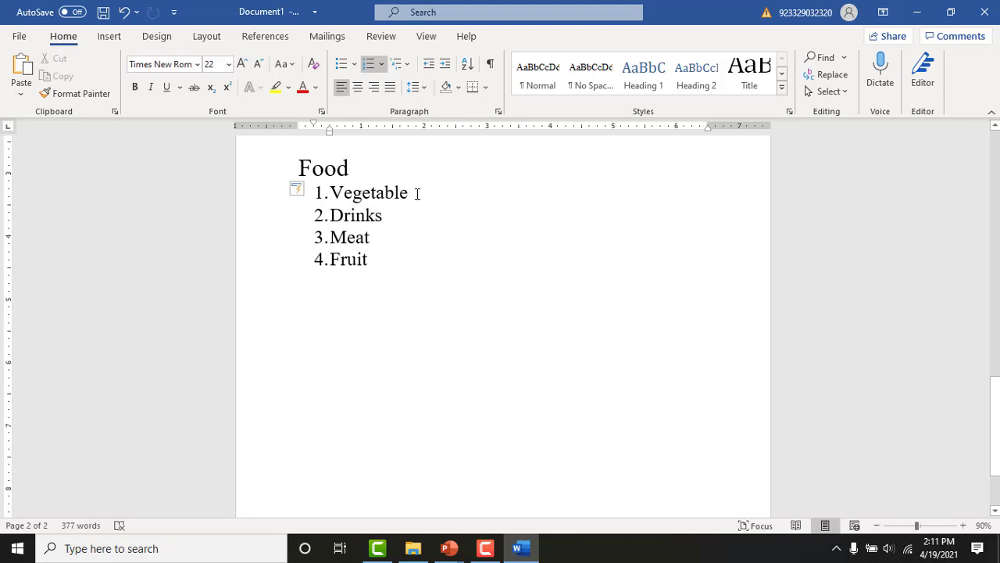
pyautogui.press('Return')
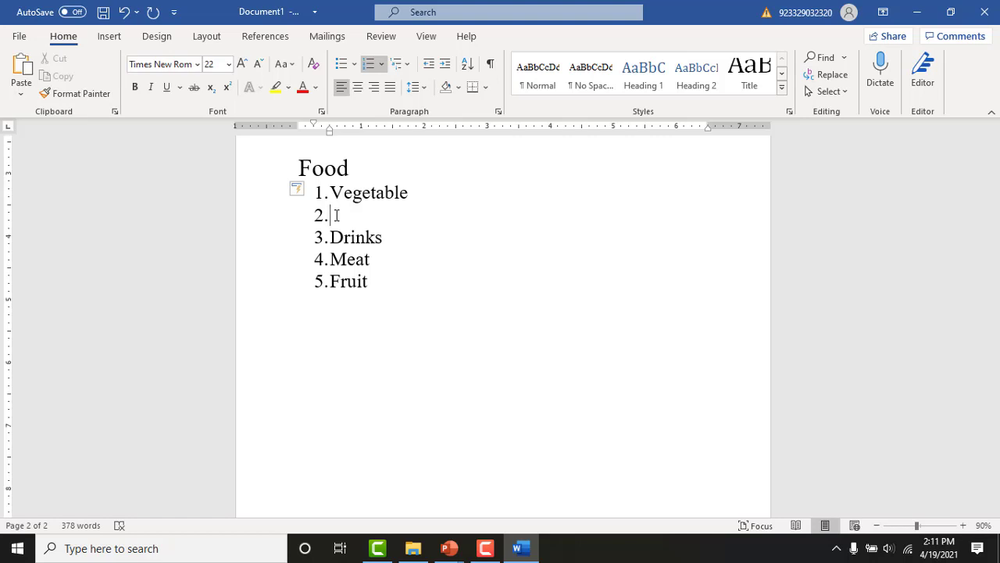
pyautogui.write('Onion')
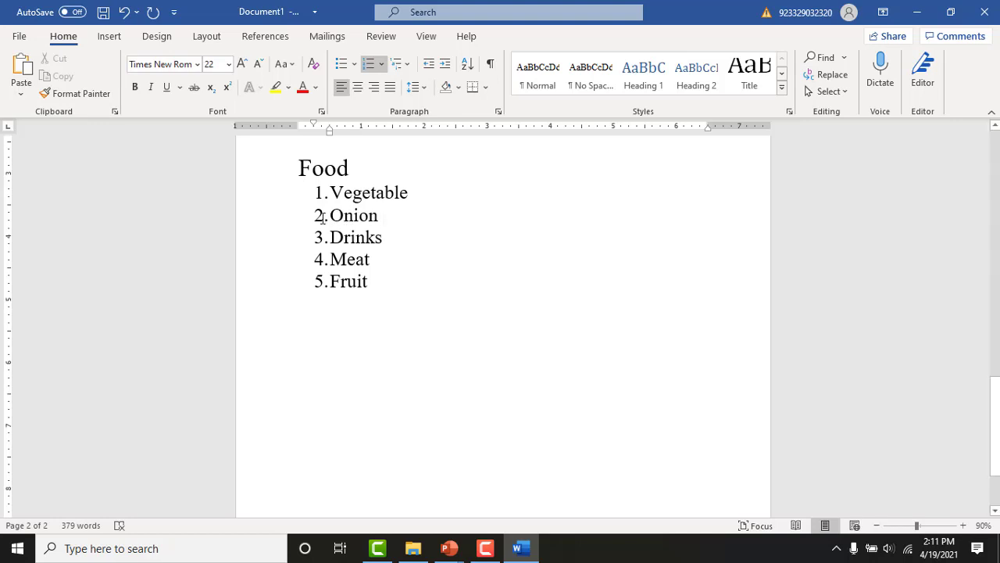
pyautogui.click(316, 217)
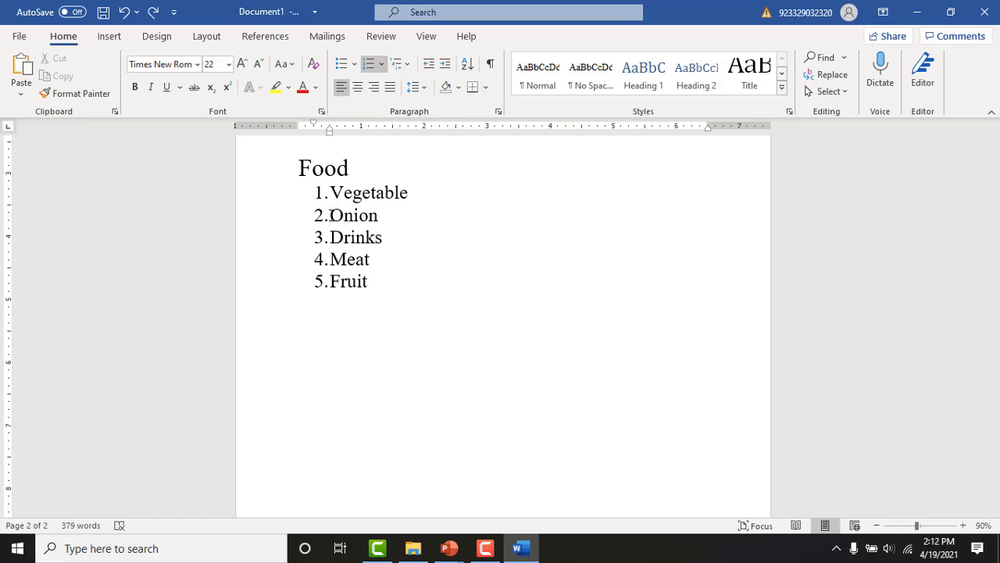
pyautogui.press('Tab')
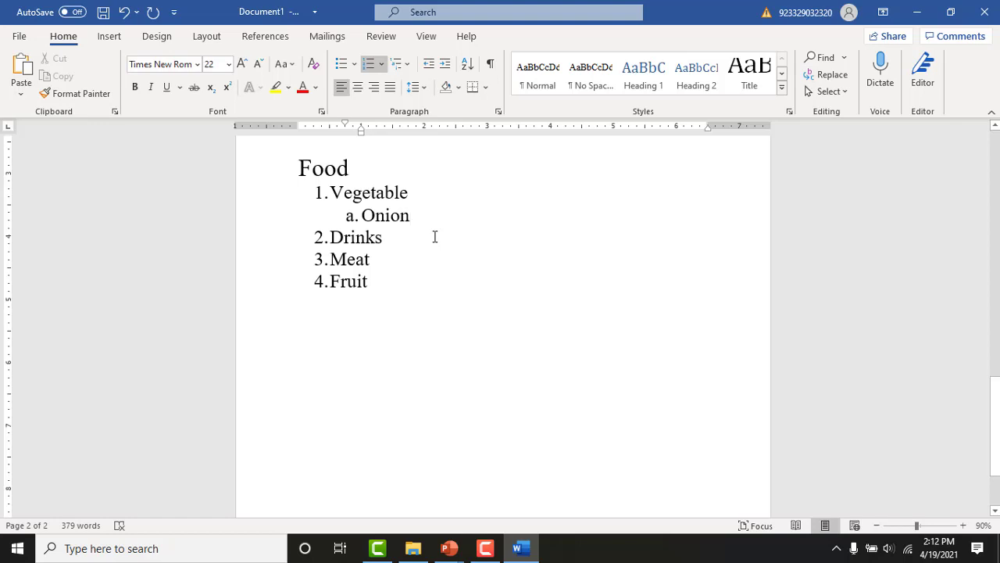
# Add "Garlic" as a second-level item below Onion and end the sublist with an unnumbered blank line.
pyautogui.press('Return')
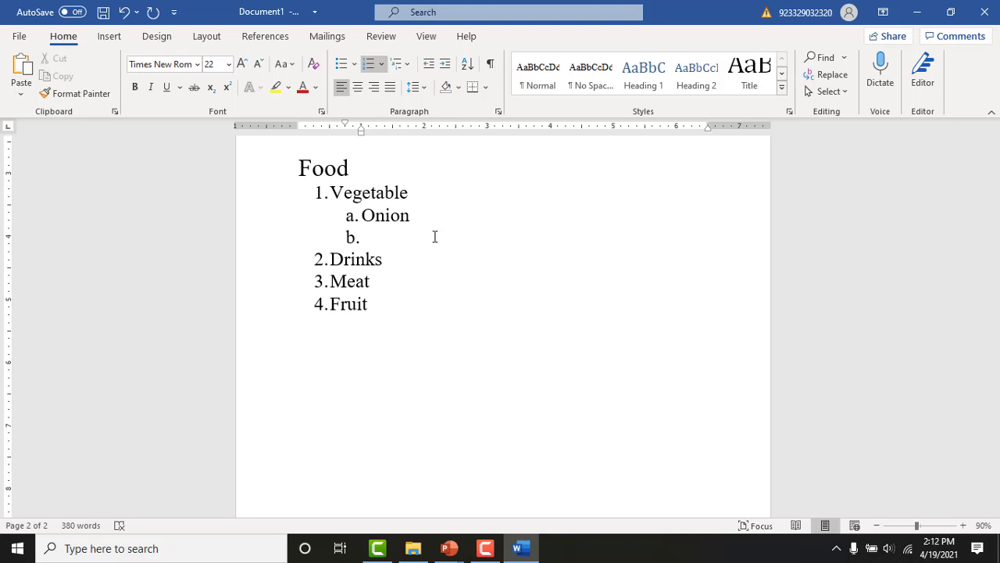
pyautogui.write('Garli')
pyautogui.press('Return')
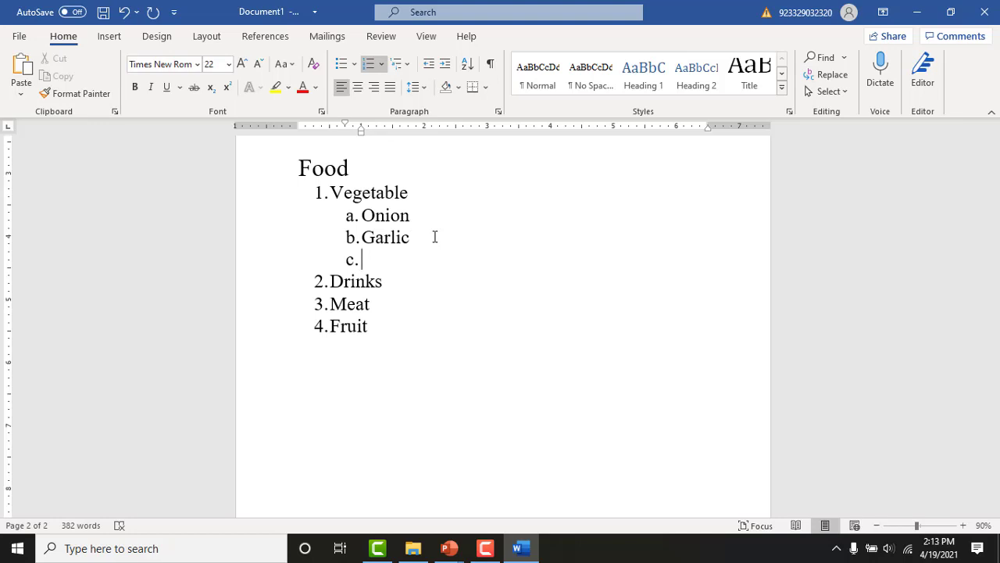
pyautogui.press('BackSpace')
# Add "Banana" below Fruit in the numbered list and demote it to a second-level item.
pyautogui.click(375, 325)
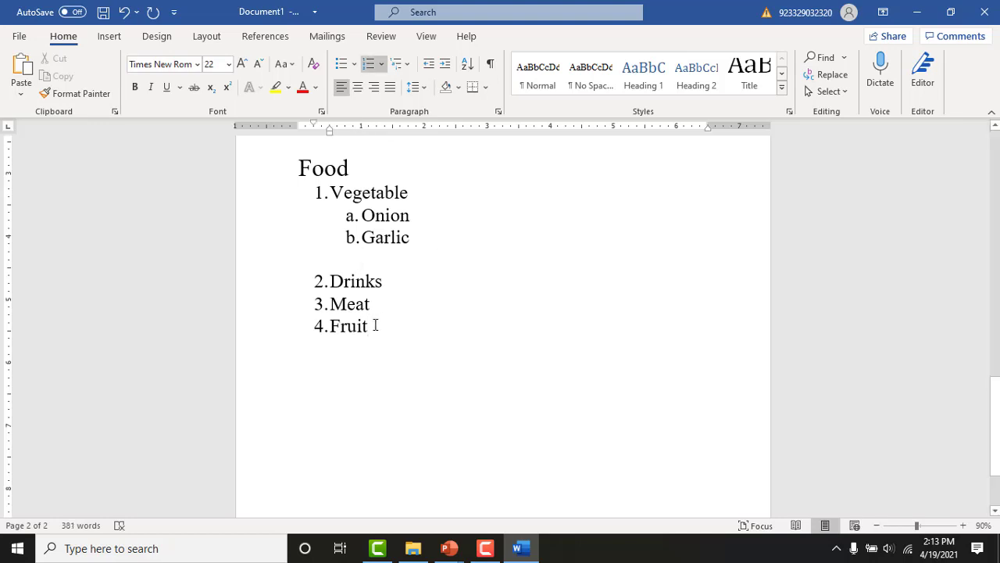
pyautogui.press('Return')
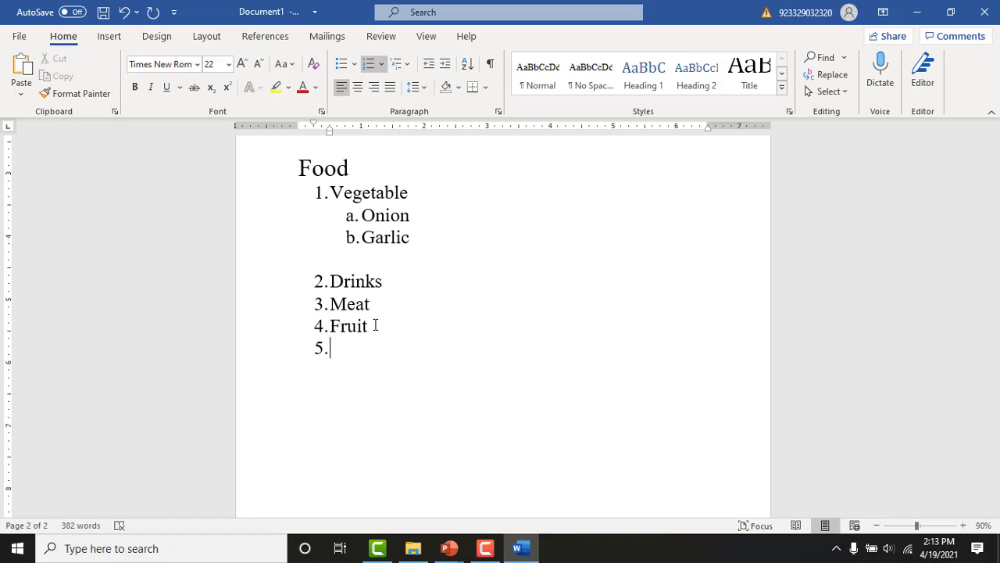
pyautogui.write('Banana')
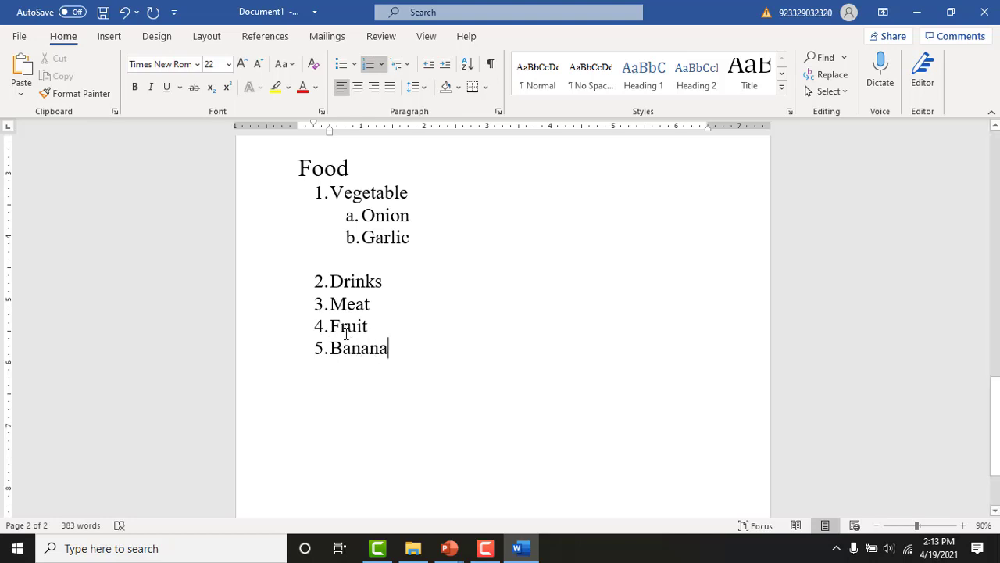
pyautogui.press('Return')
pyautogui.press('Return')
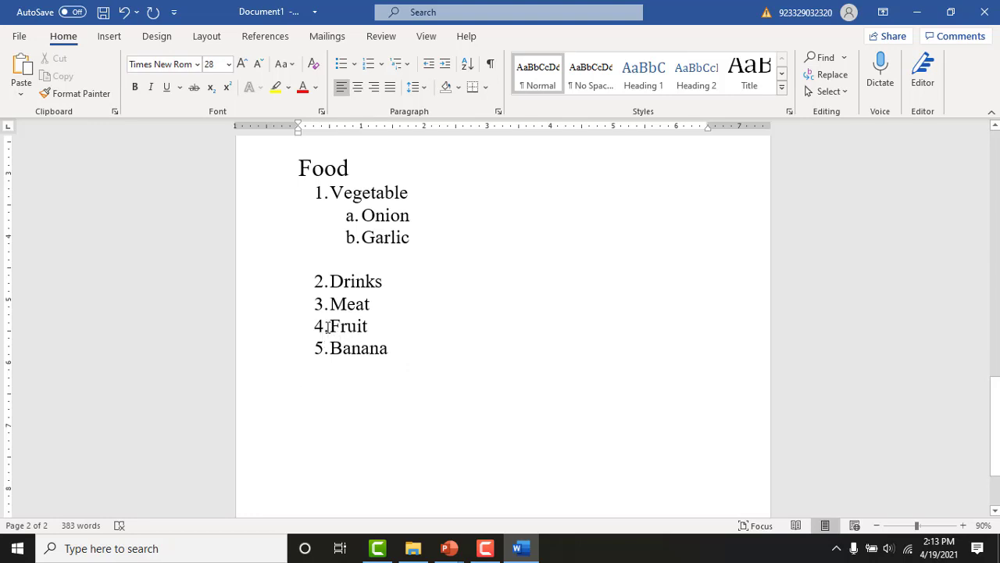
pyautogui.click(330, 347)
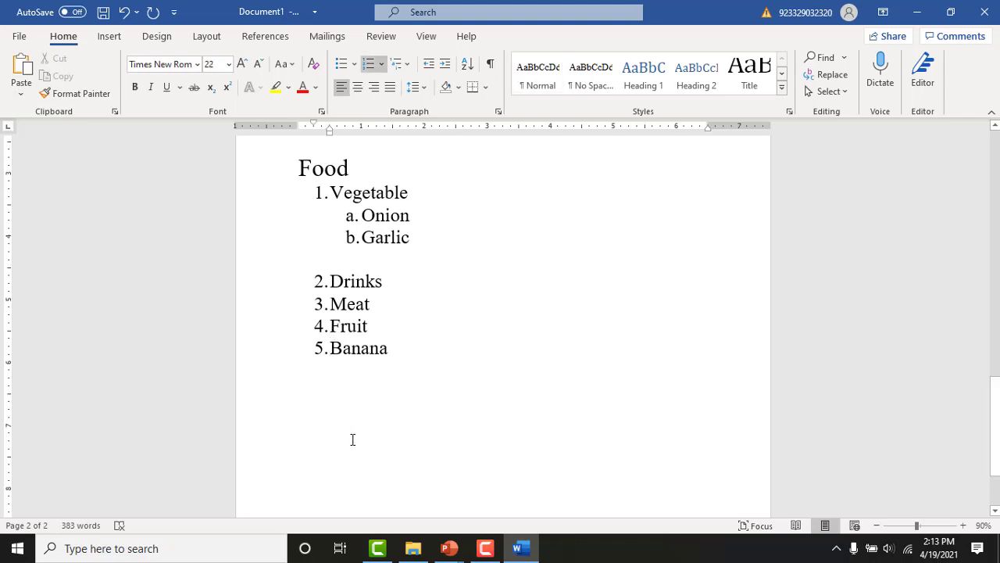
pyautogui.press('Tab')
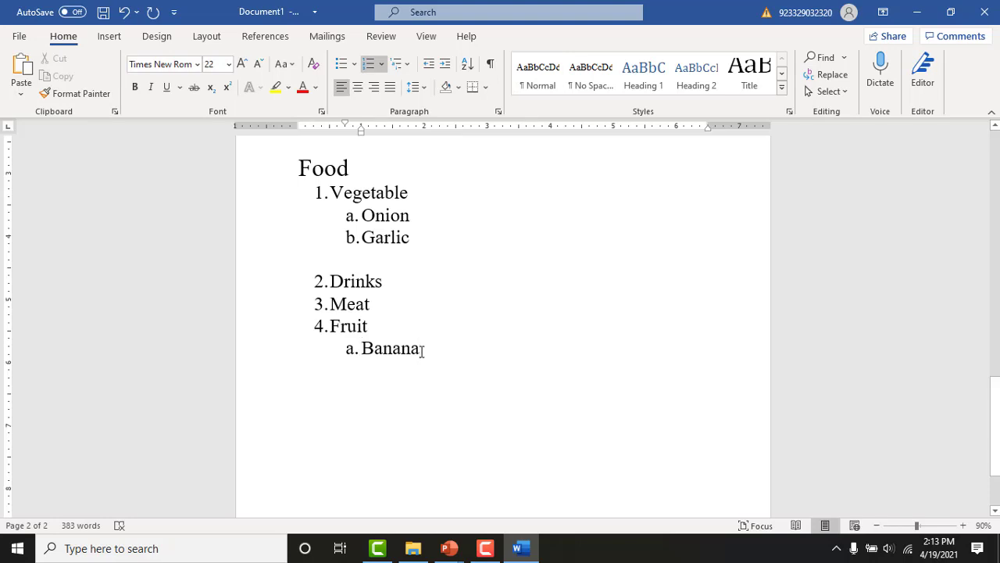
# Add "Mango" and "Orange" as second-level items below Banana.
pyautogui.press('Return')
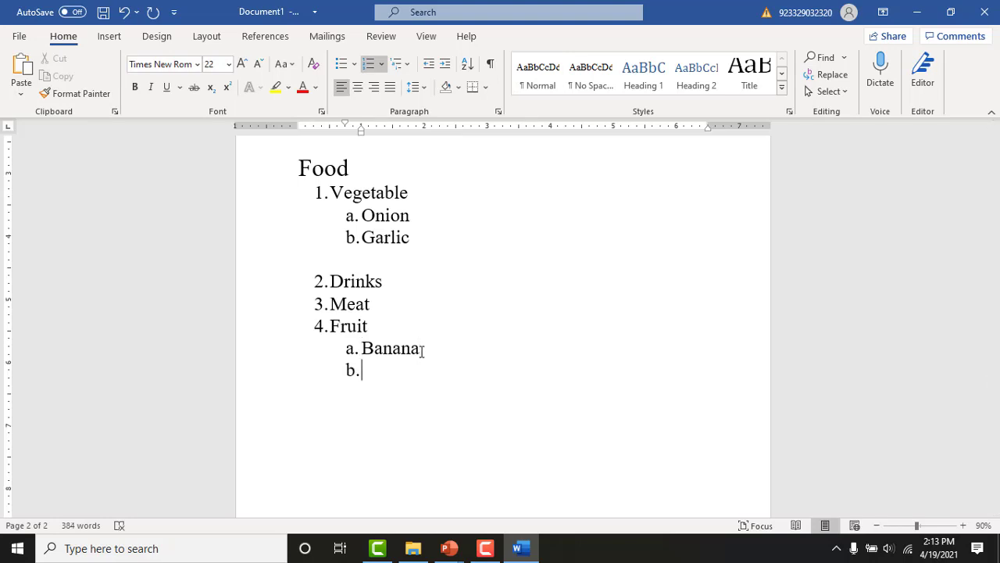
pyautogui.write('Mango')
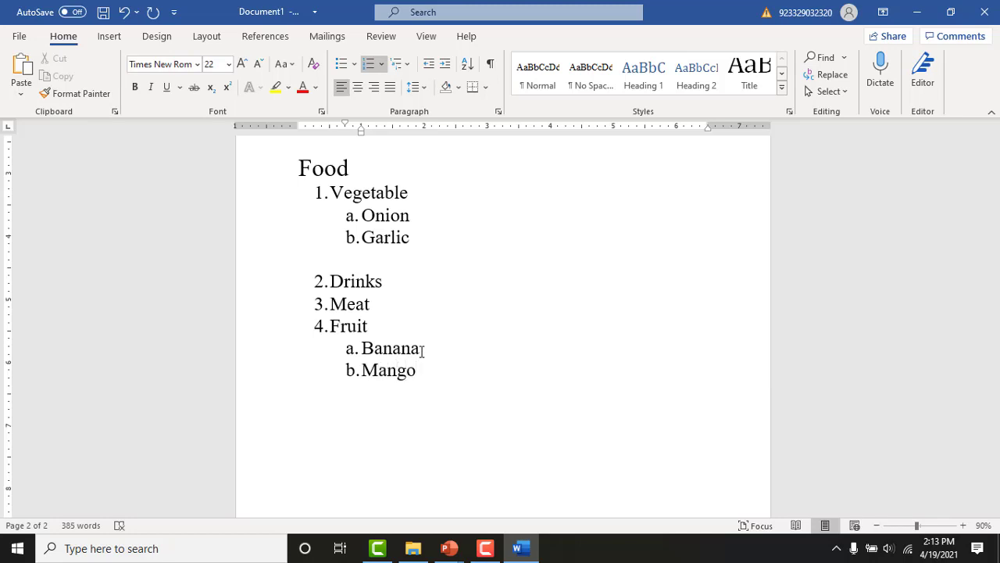
pyautogui.press('Return')
pyautogui.write('Orange')
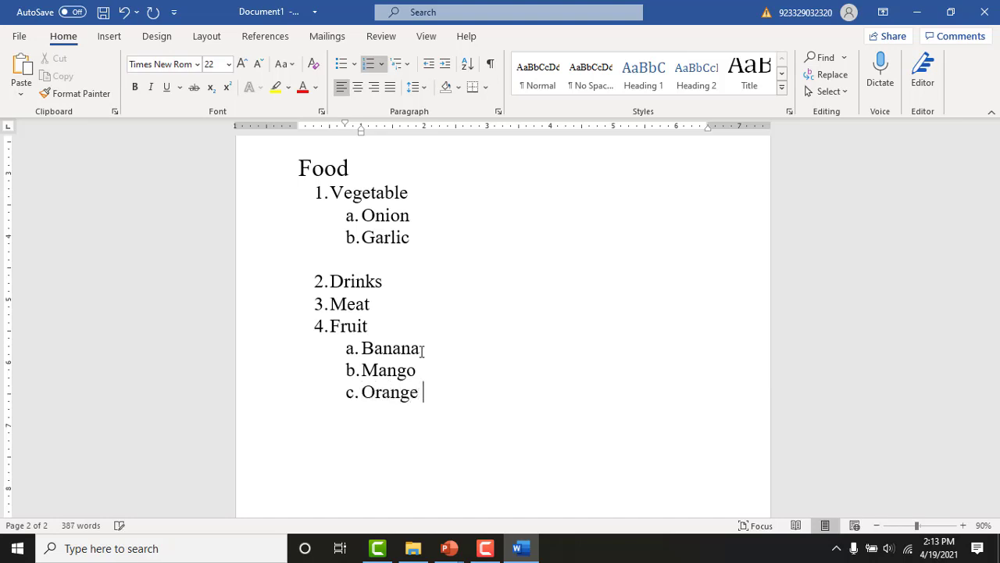
pyautogui.click(529, 321)
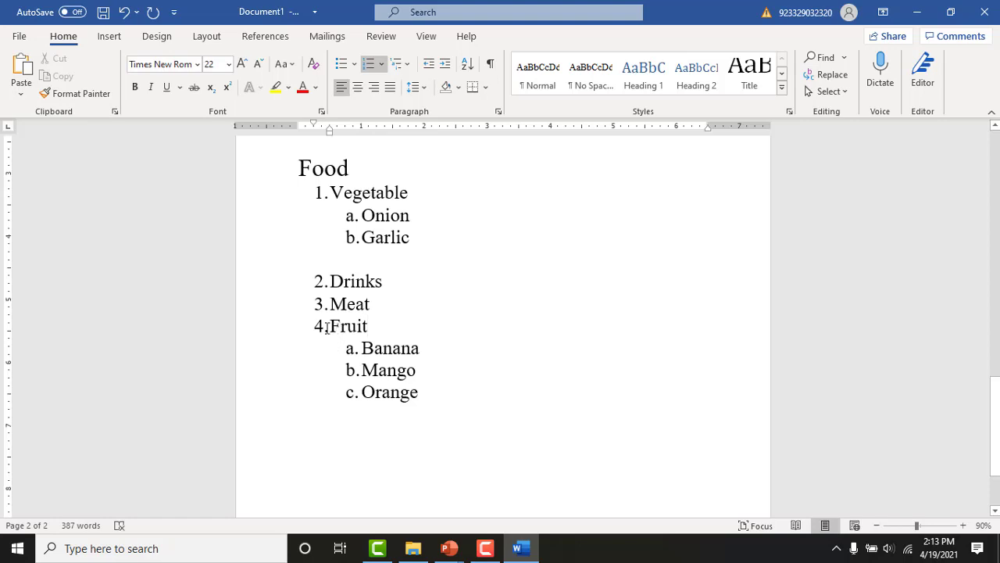
# Examine the numbering formats and list options available for the sub-items Banana, Mango and Orange.
pyautogui.moveTo(362, 348); pyautogui.dragTo(402, 398)
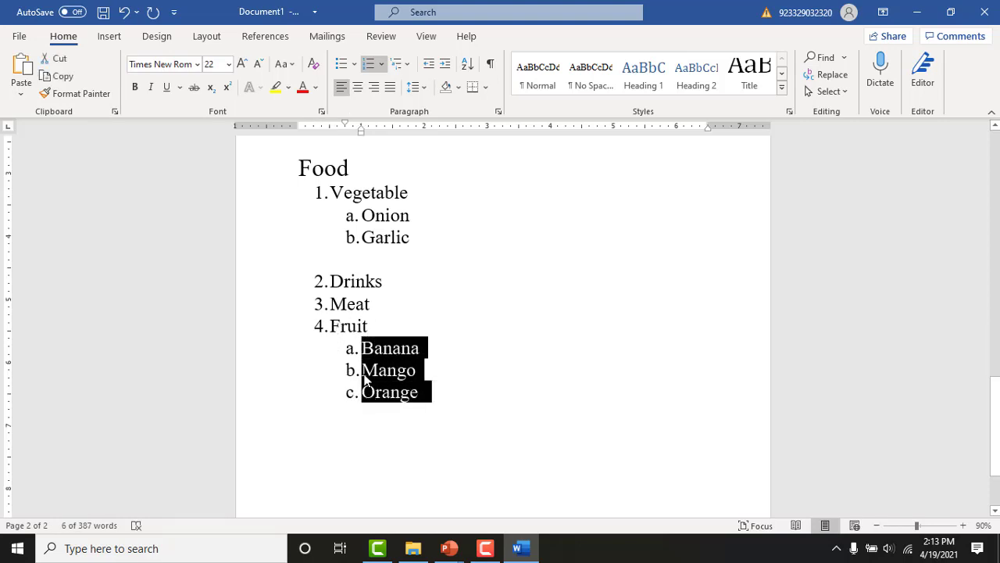
pyautogui.click(422, 353)
pyautogui.moveTo(362, 348); pyautogui.dragTo(429, 394)
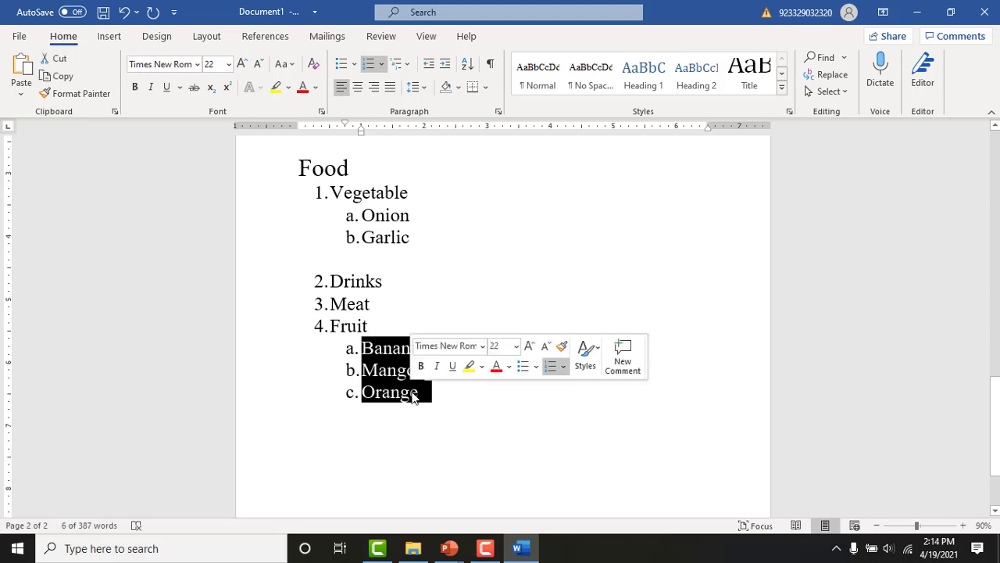
pyautogui.click(563, 366)
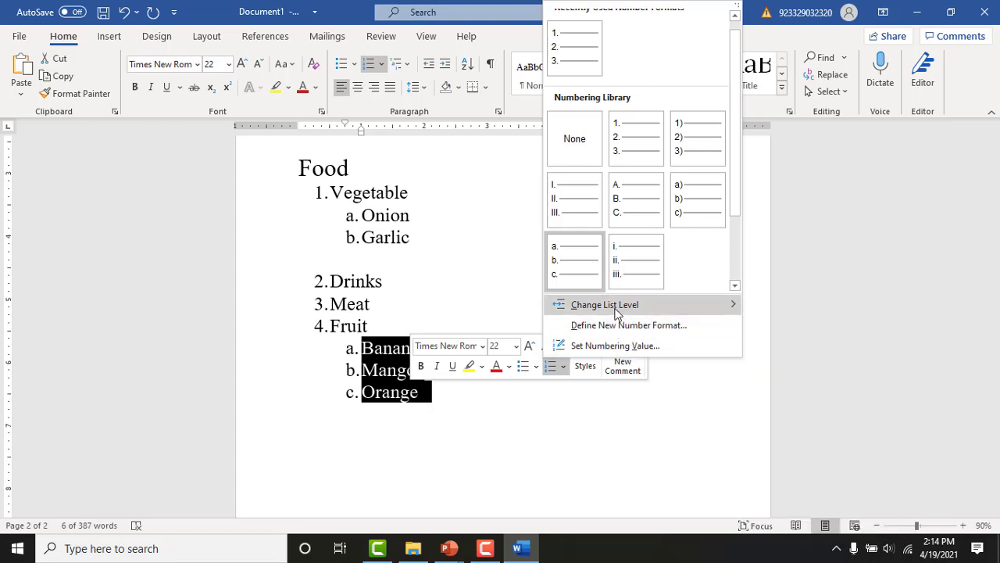
pyautogui.moveTo(616, 312)
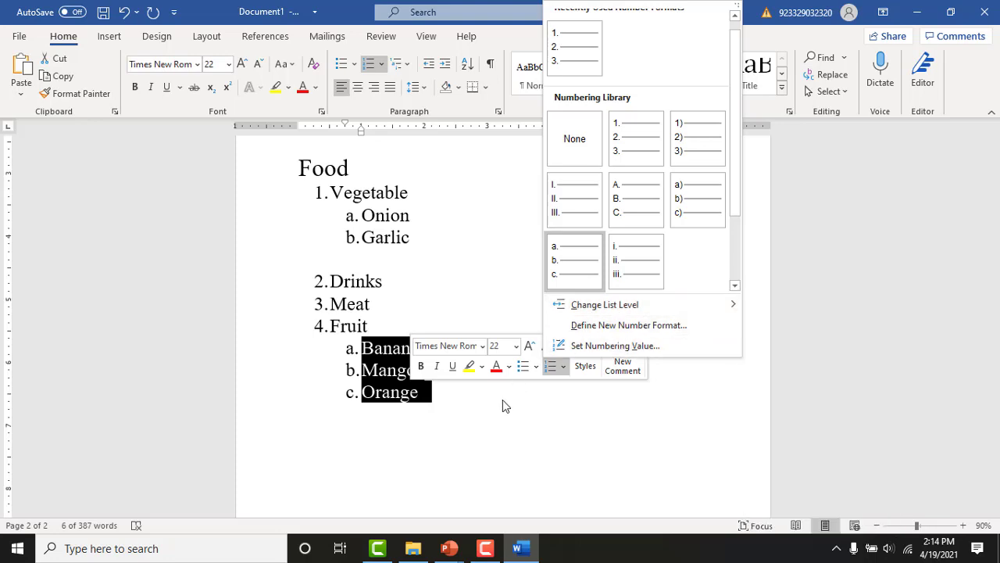
pyautogui.click(474, 411)
pyautogui.click(373, 418)
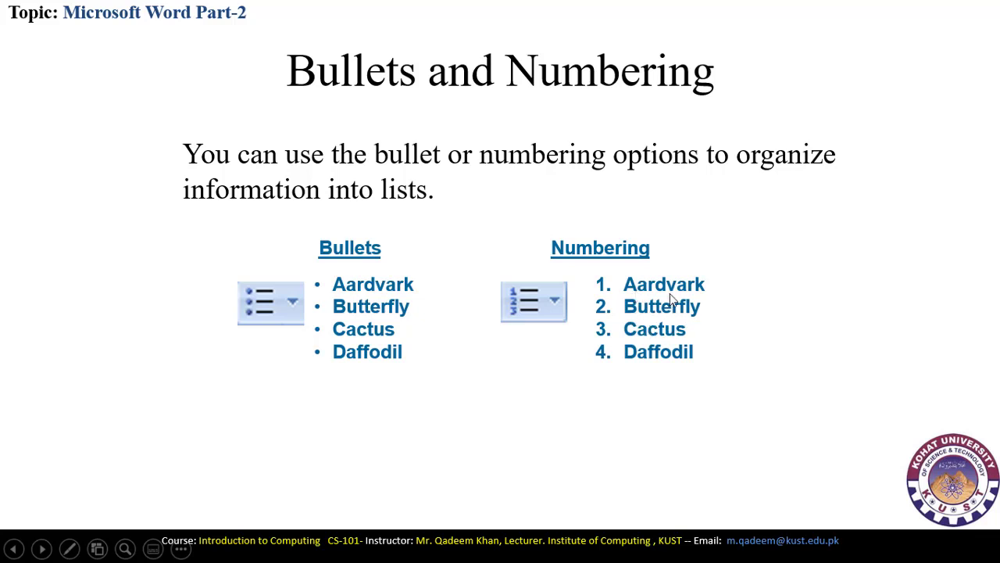
pyautogui.click(648, 355)
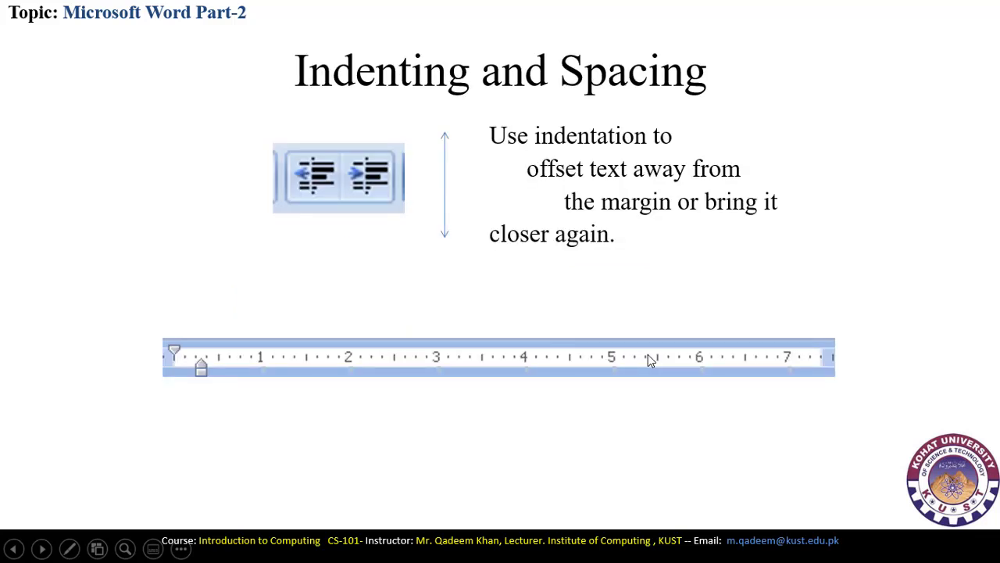